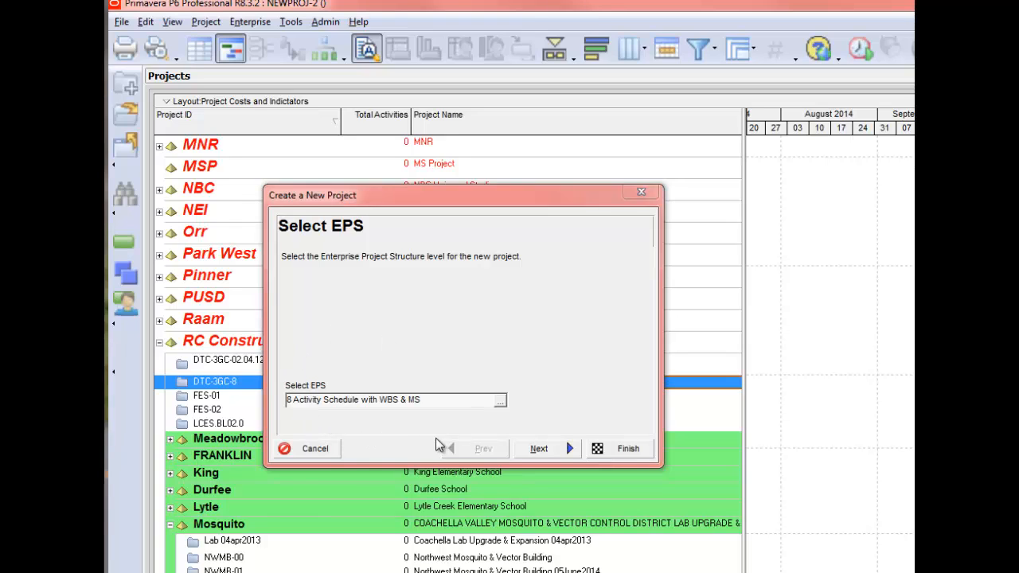
# - Accept the preset EPS for the new project and enter "8 Activity" as its project ID
pyautogui.click(545, 449)
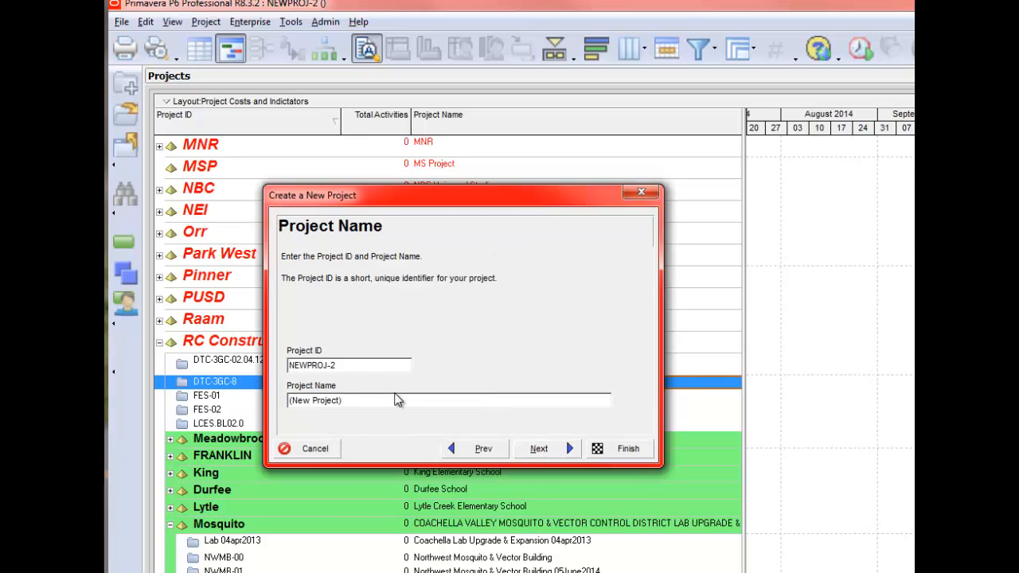
pyautogui.moveTo(346, 364); pyautogui.dragTo(221, 365)
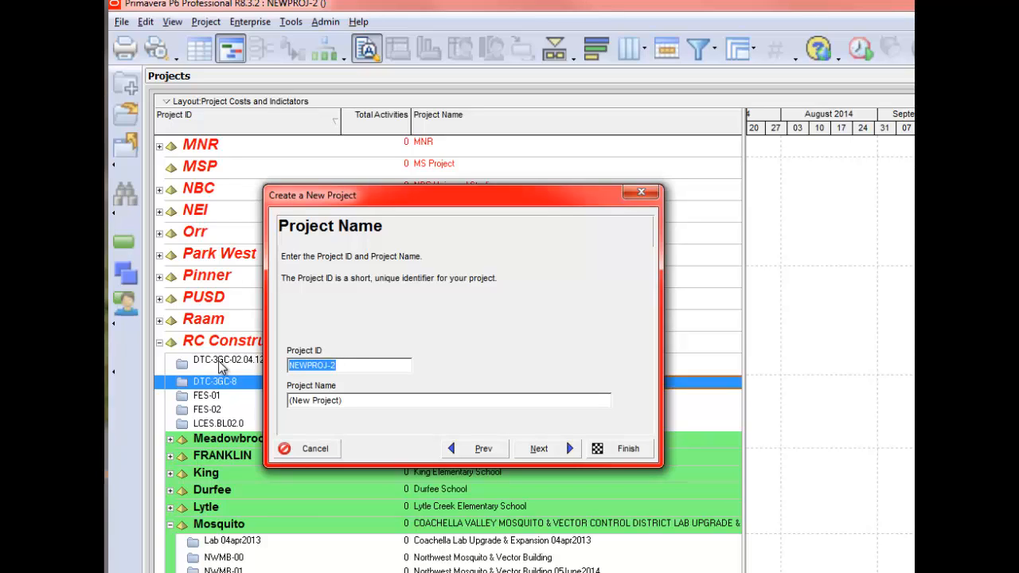
pyautogui.write('8 Activity')
pyautogui.press('Tab')
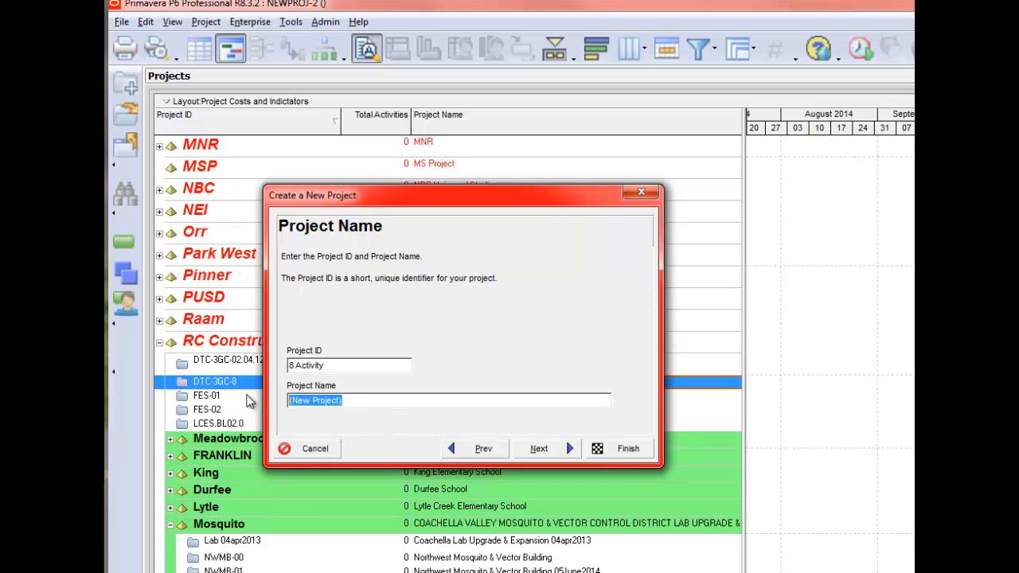
# - Name the new project "8 Activity with WBS & MS" and submit its ID and name
pyautogui.write('8 Activity with W')
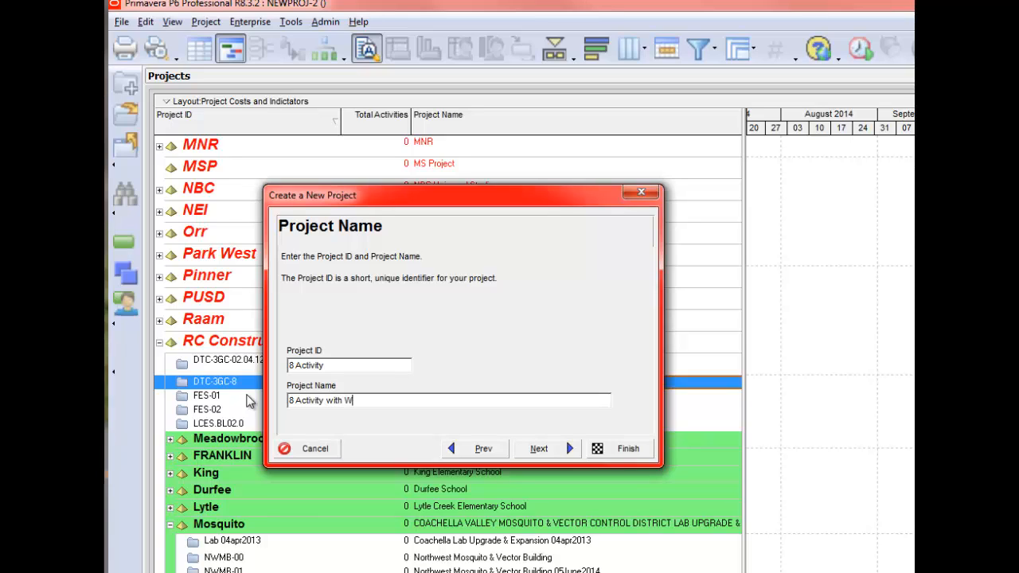
pyautogui.write('BS & MS')
pyautogui.click(540, 450)
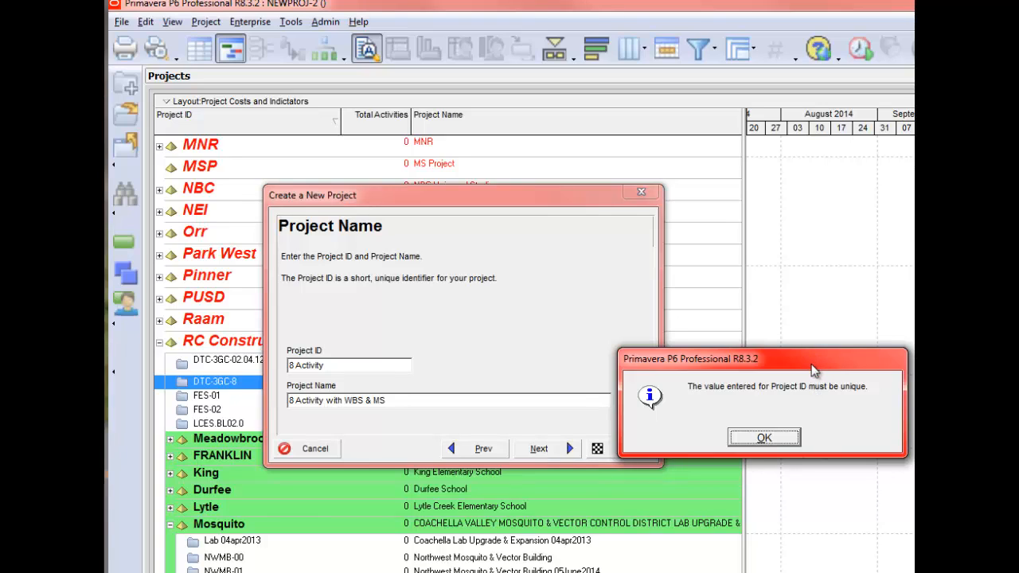
# - Dismiss the uniqueness message and change the project ID to "8 Activity PRM"
pyautogui.moveTo(811, 368); pyautogui.dragTo(668, 363)
pyautogui.click(625, 434)
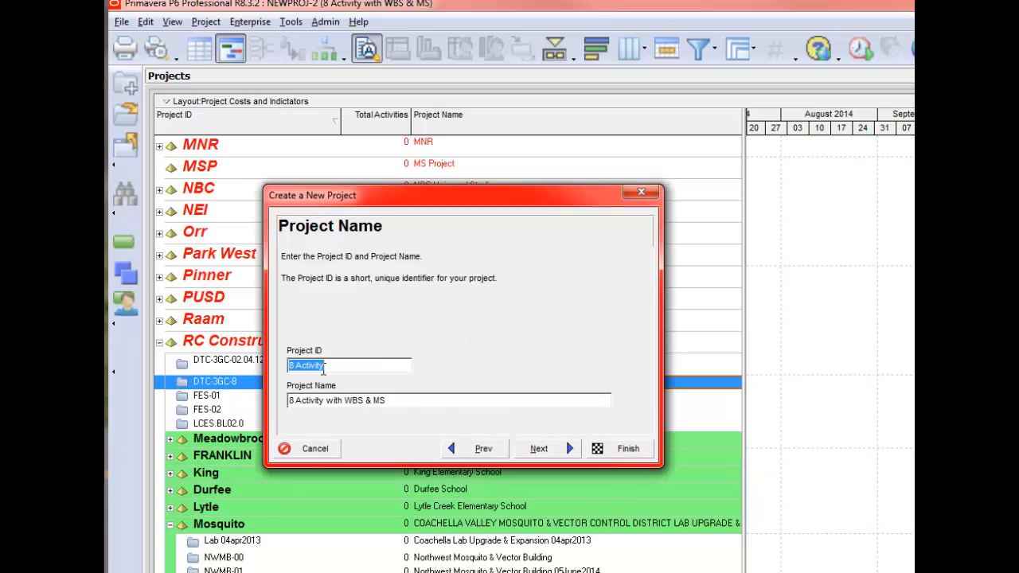
pyautogui.click(338, 365)
pyautogui.write('PRJ')
pyautogui.click(541, 450)
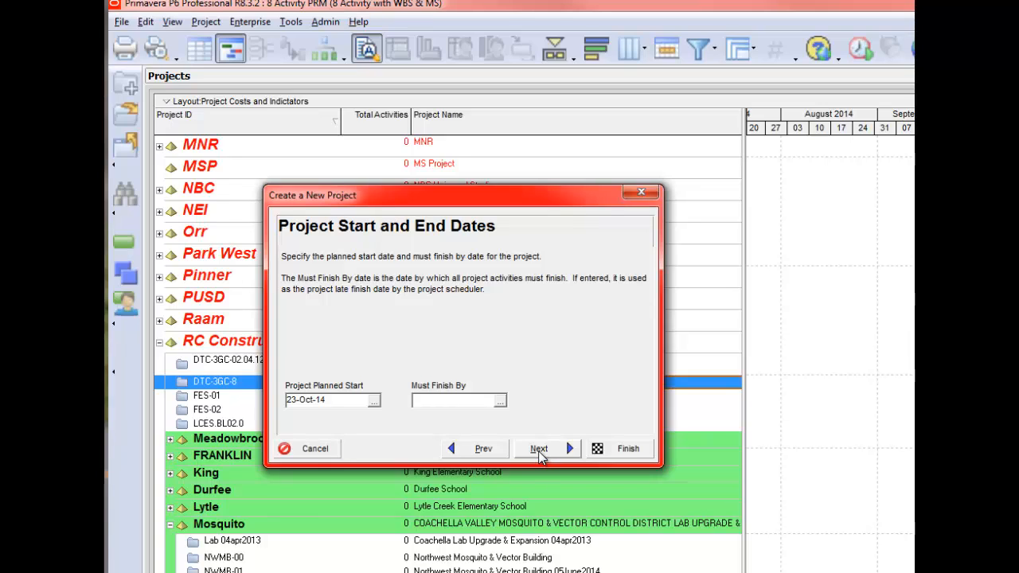
# - Accept the default project dates, responsible manager and Price / Unit rate type, and finish creating the project
pyautogui.click(540, 451)
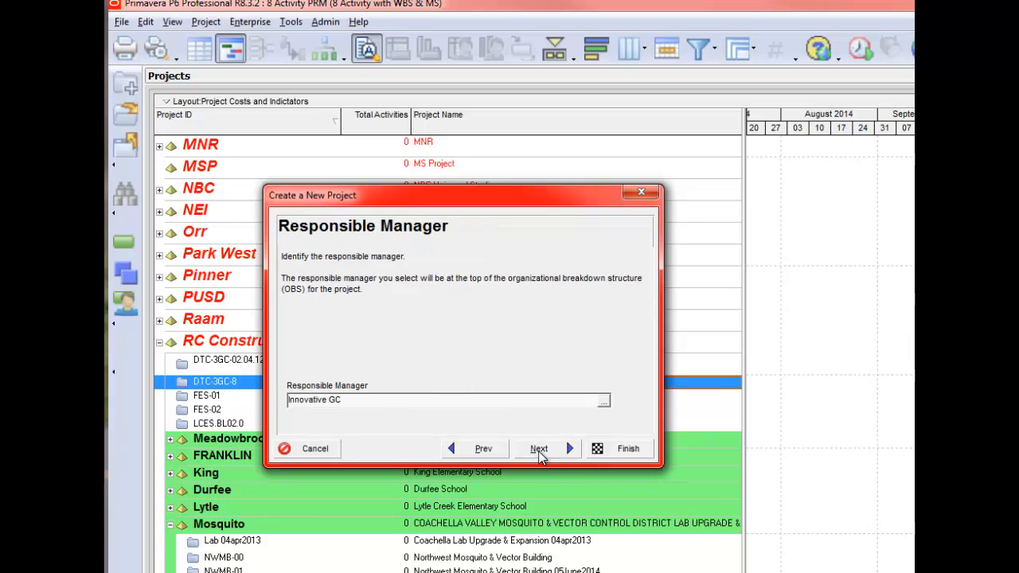
pyautogui.click(541, 452)
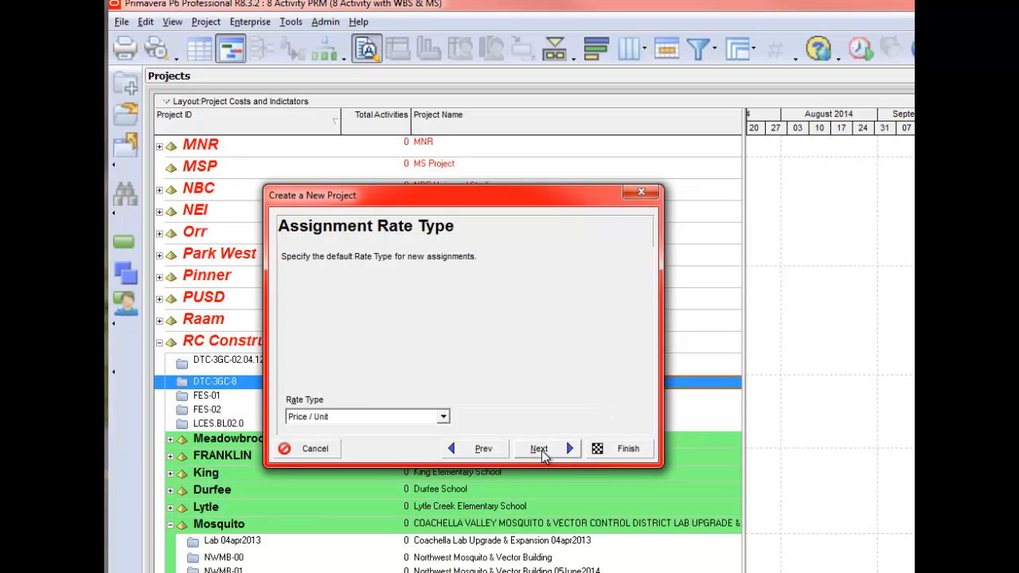
pyautogui.click(540, 452)
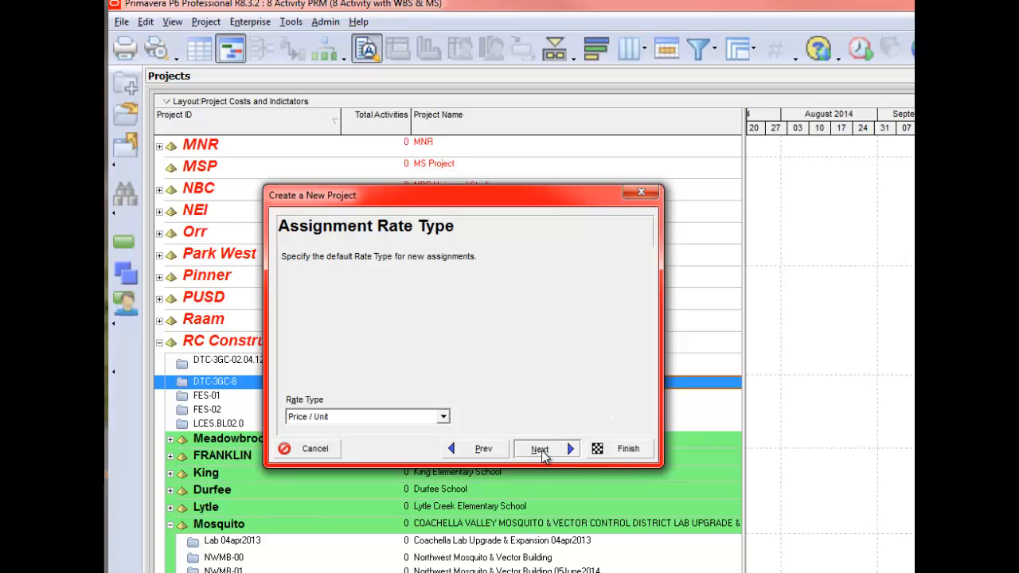
pyautogui.click(629, 449)
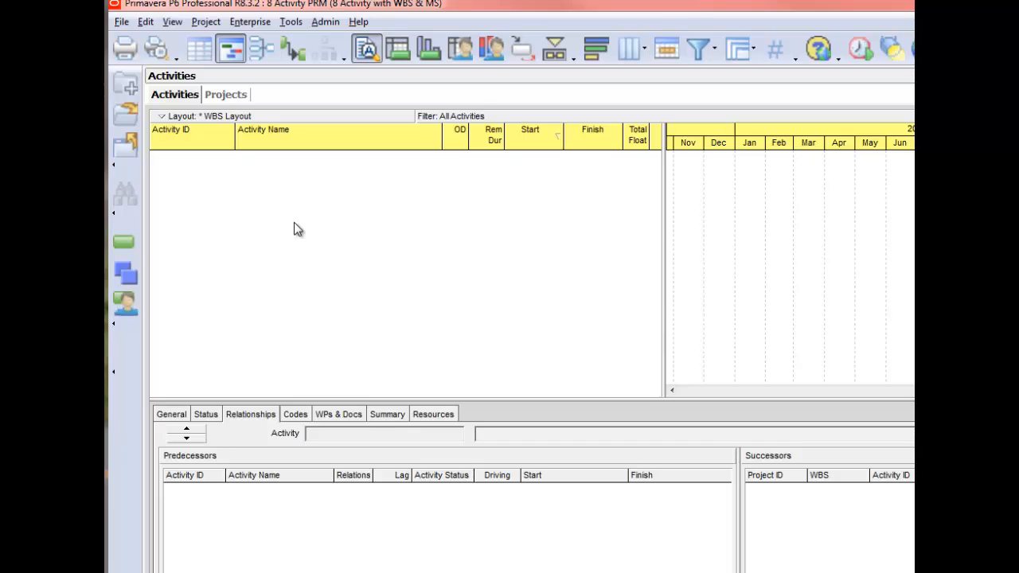
# - Add three new WBS elements under the 8 Activity PRM project
pyautogui.click(126, 276)
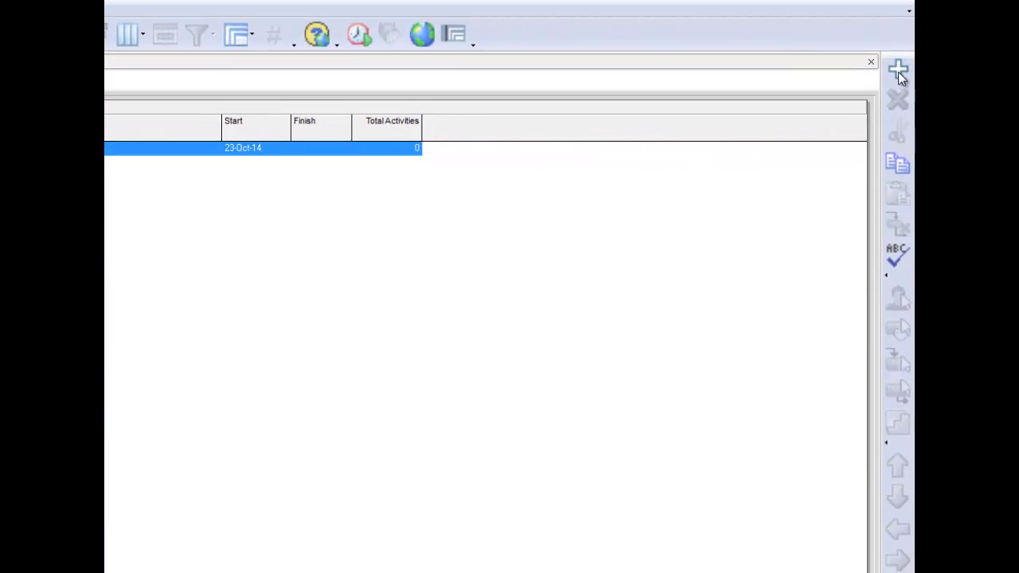
pyautogui.click(898, 70)
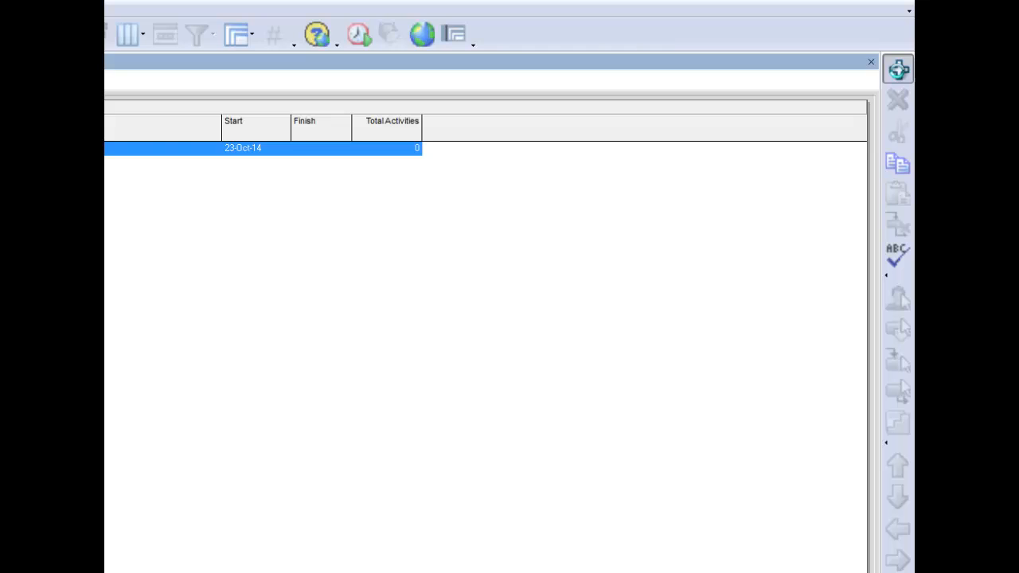
pyautogui.click(898, 70)
pyautogui.click(898, 70)
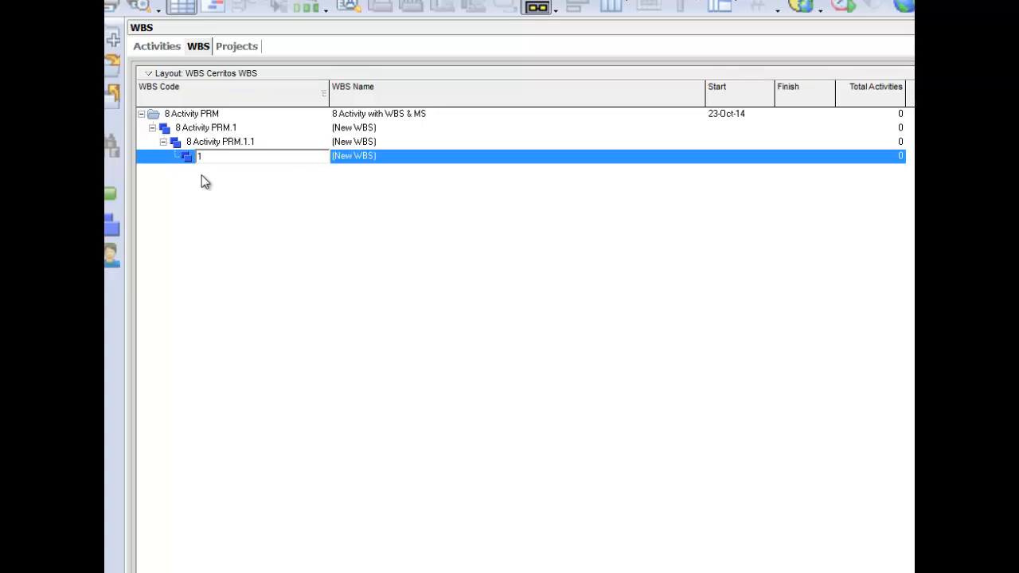
# - Name the first WBS element "Foundation / Structure"
pyautogui.click(366, 131)
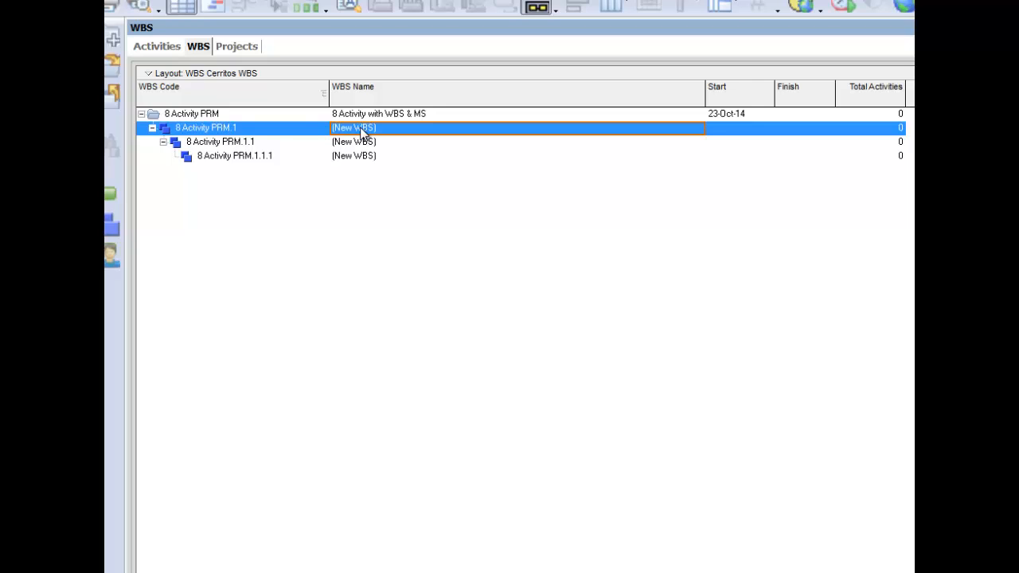
pyautogui.write('Founda')
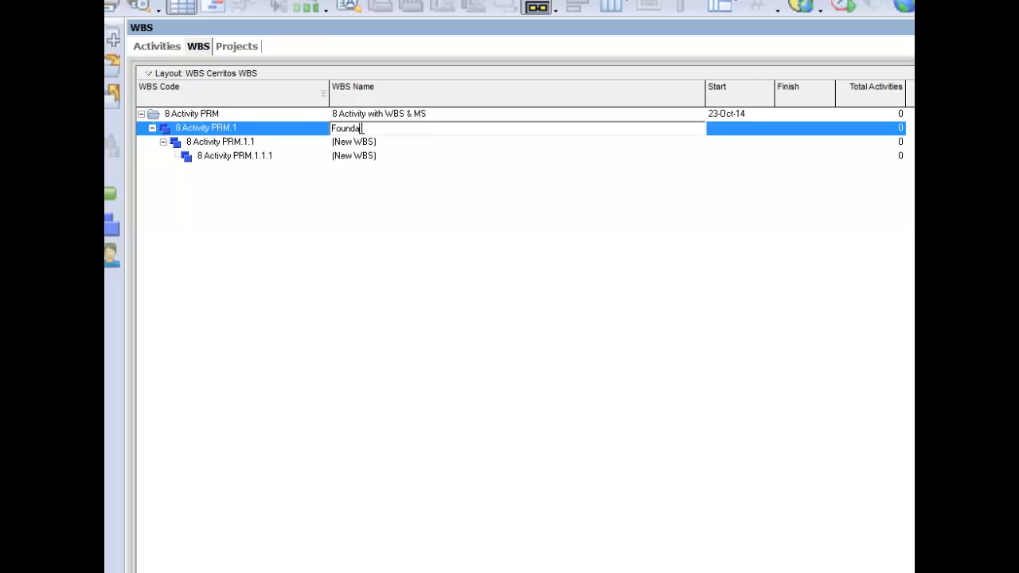
pyautogui.write('tion / Structure')
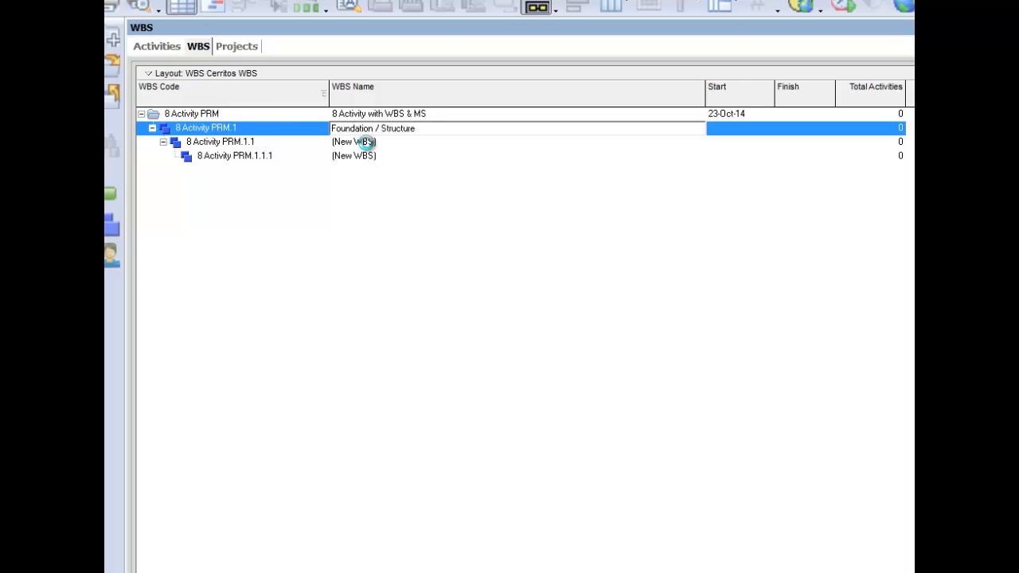
# - Name the second WBS element "Finishes" and the third "Project Close Out"
pyautogui.click(366, 143)
pyautogui.write('Fi')
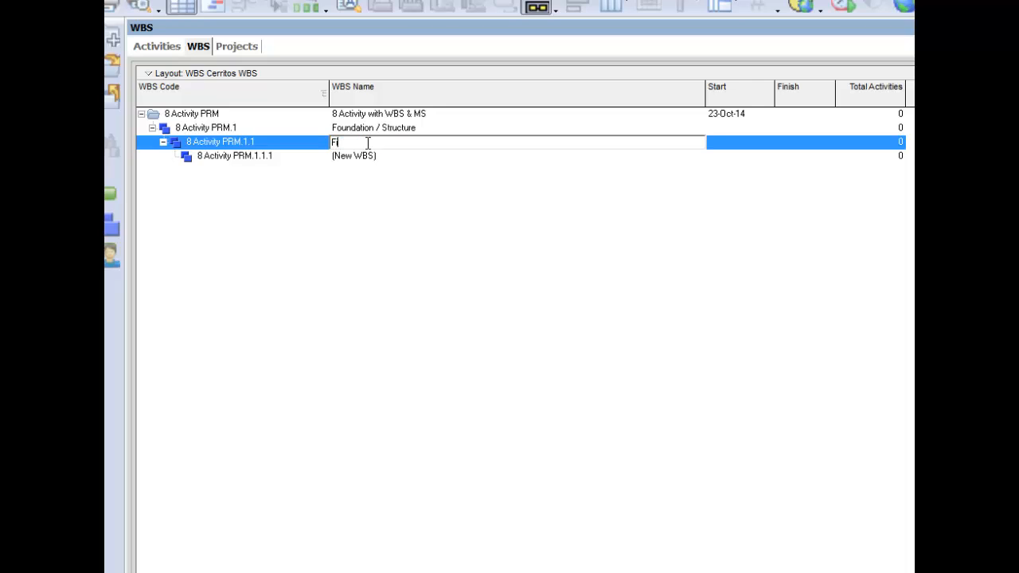
pyautogui.write('nishes')
pyautogui.click(356, 160)
pyautogui.write('Projec')
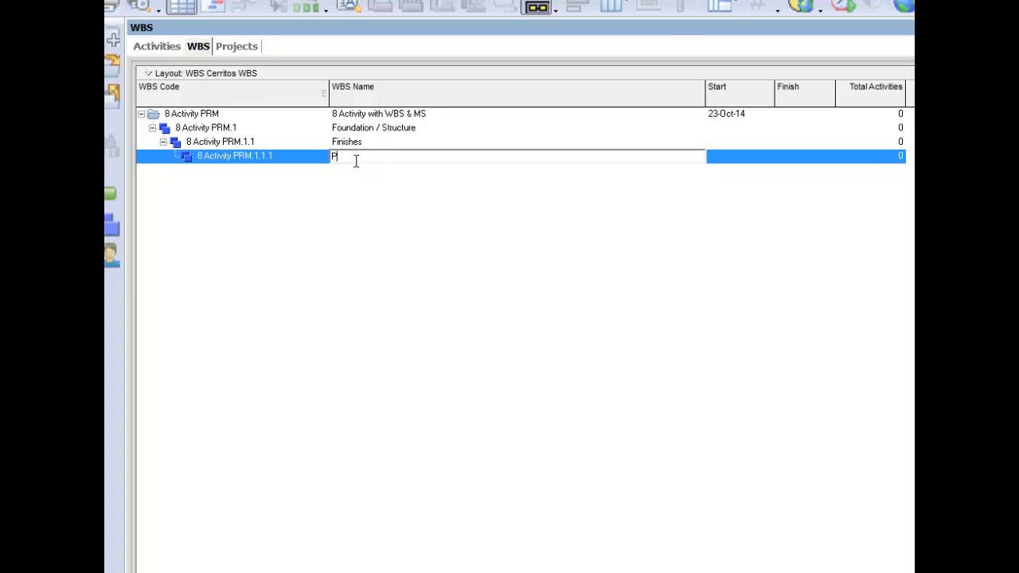
pyautogui.write('t Close Out')
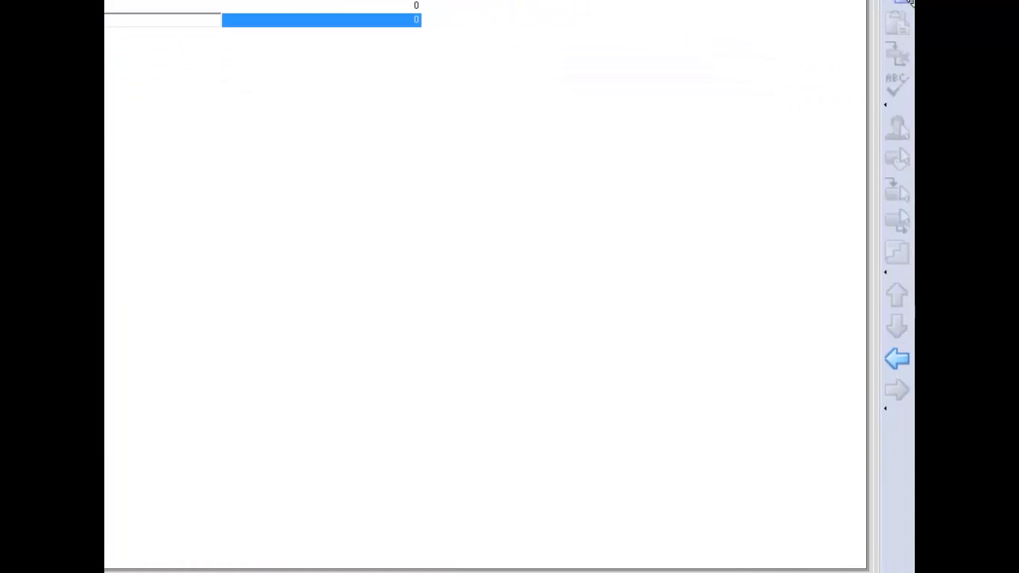
# - Outdent Finishes and Project Close Out to the level of Foundation / Structure, and order Project Close Out last
pyautogui.click(898, 363)
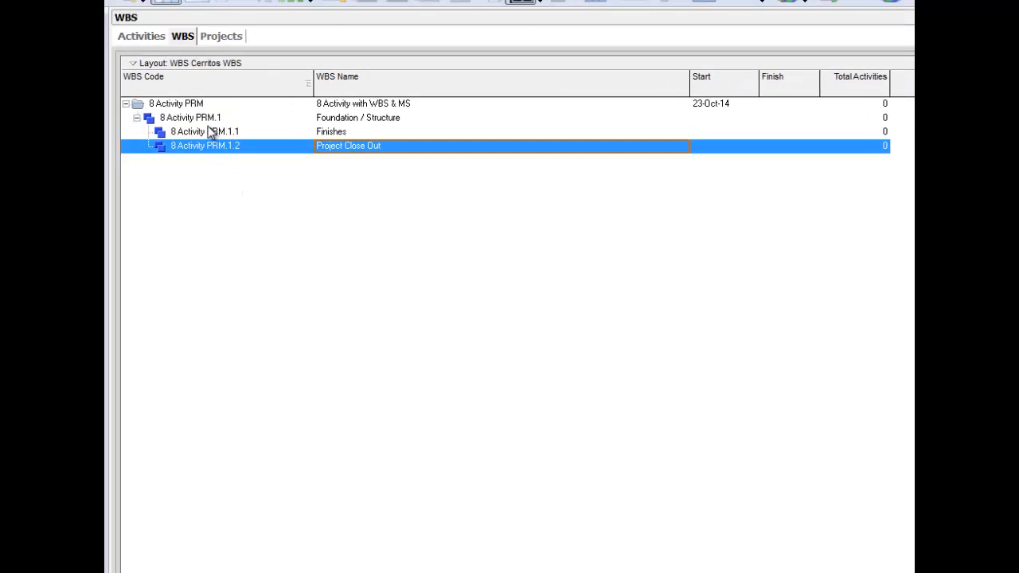
pyautogui.click(204, 130)
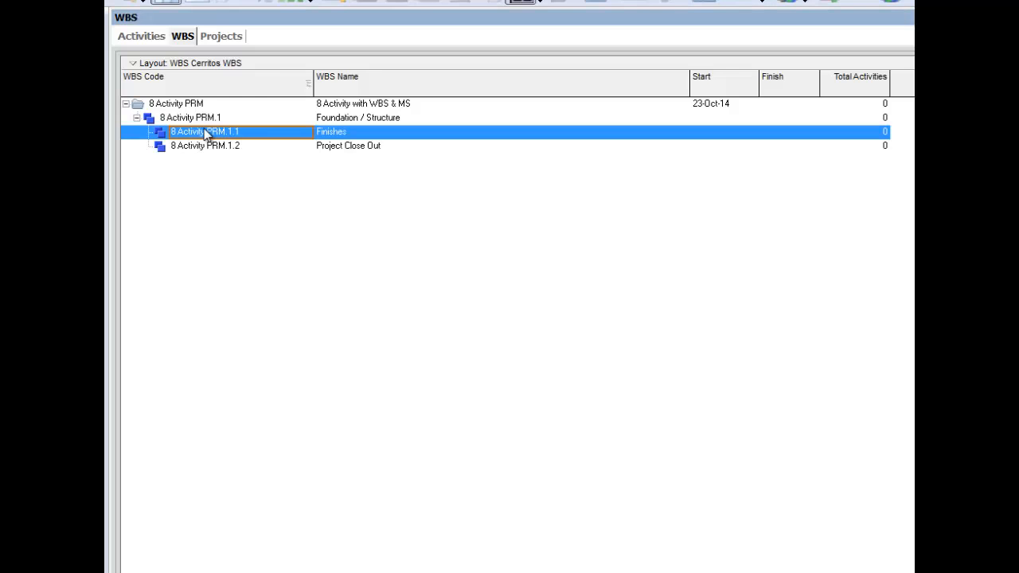
pyautogui.hotkey('ctrl', 'Left')
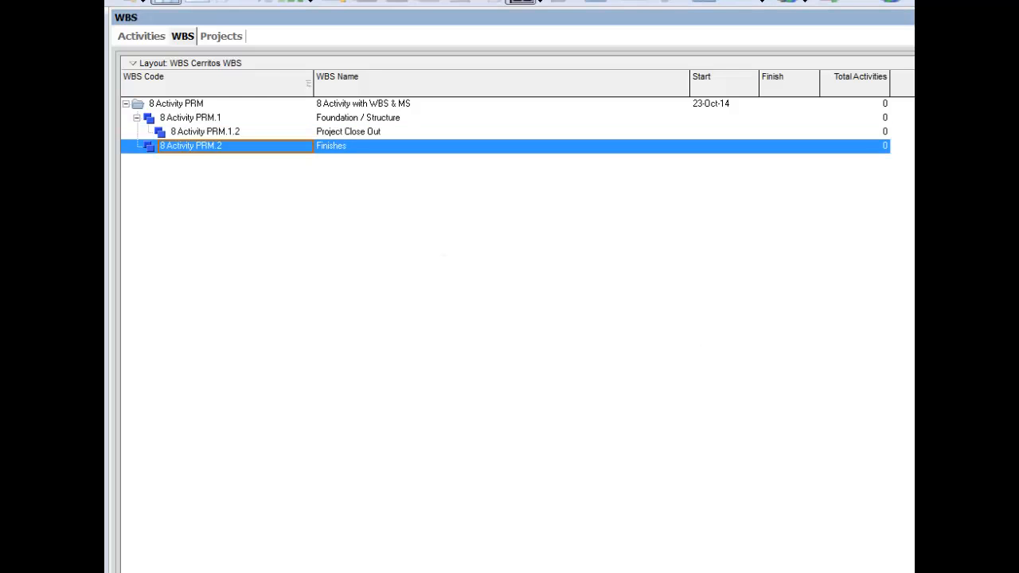
pyautogui.click(186, 133)
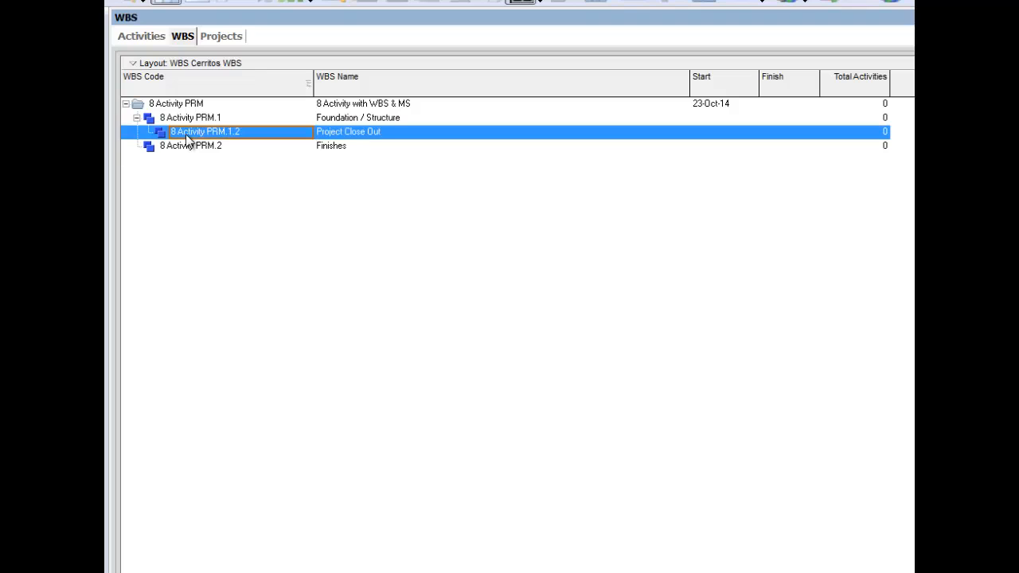
pyautogui.hotkey('ctrl', 'Left')
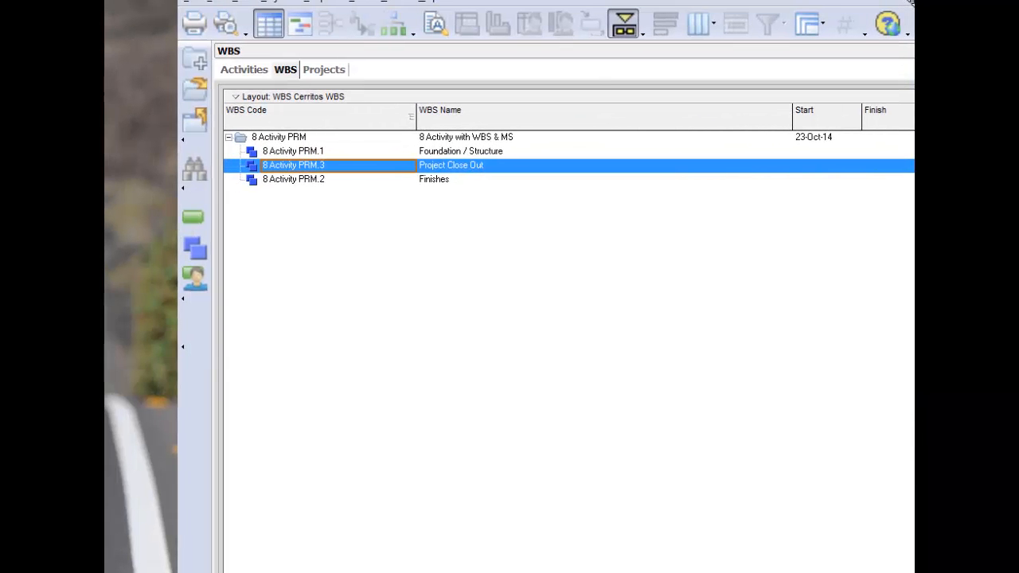
pyautogui.hotkey('ctrl', 'Down')
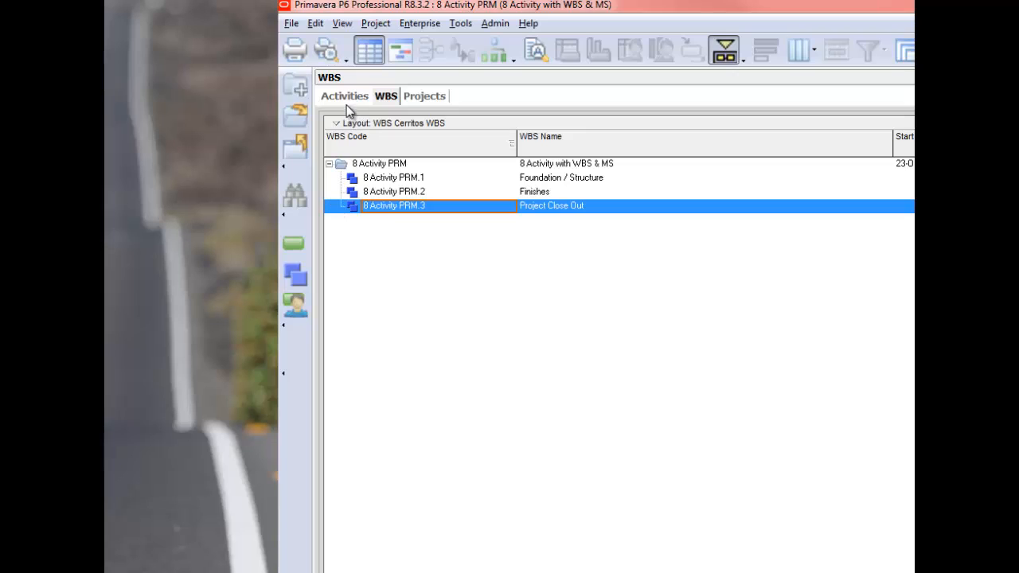
# - Add two activities to the project in the Activities view and delete the second one
pyautogui.click(291, 245)
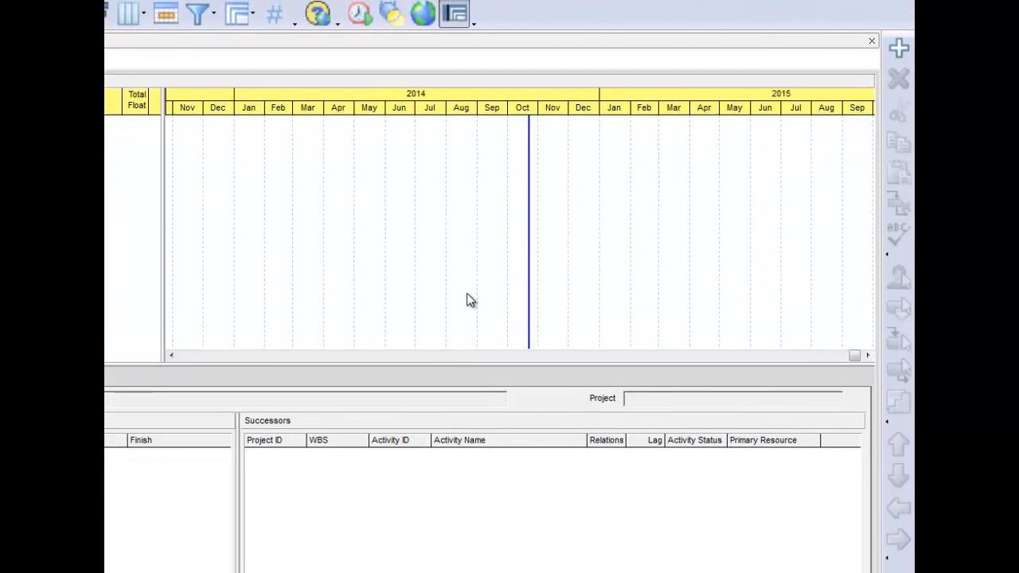
pyautogui.click(899, 49)
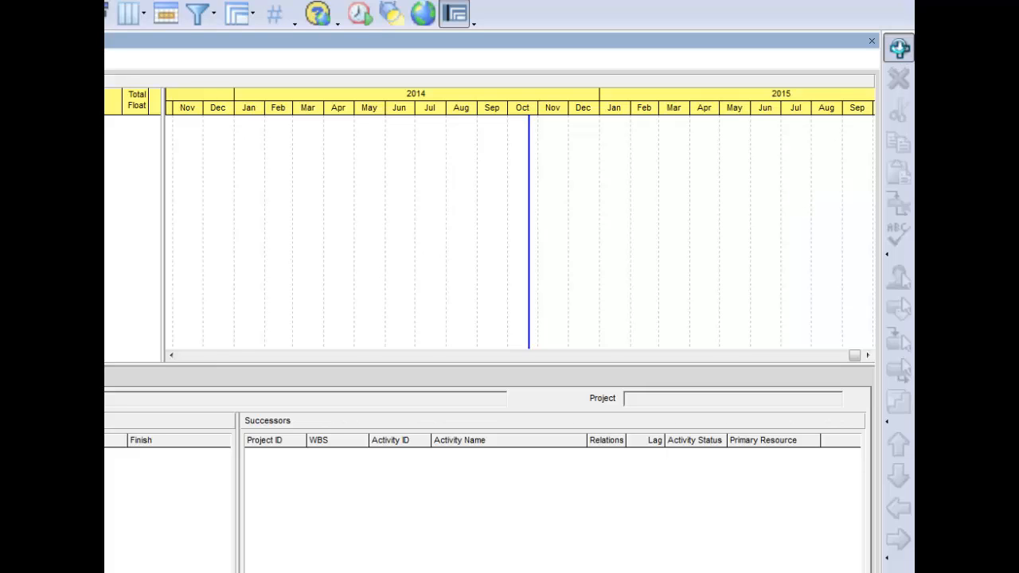
pyautogui.click(899, 49)
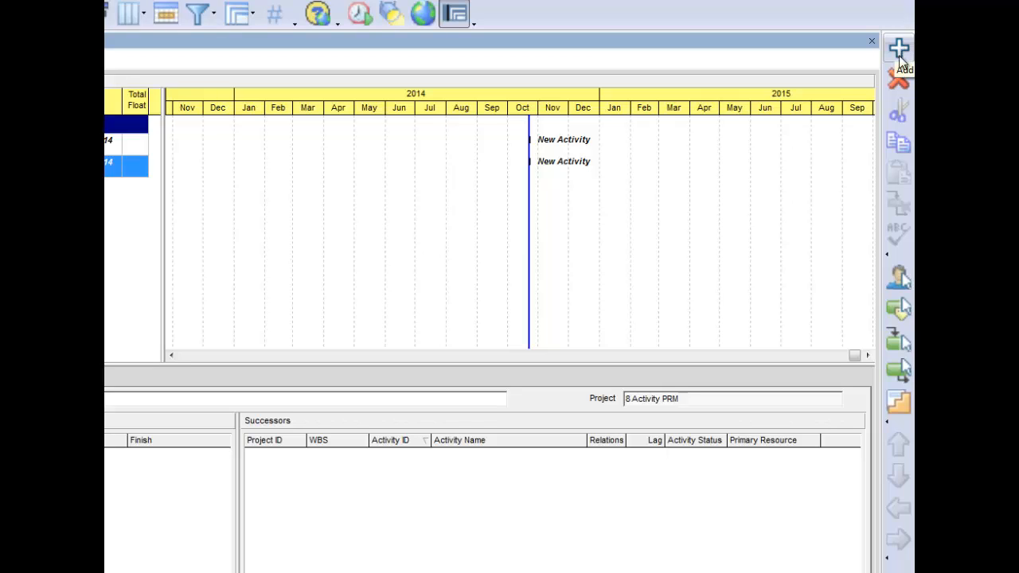
pyautogui.click(899, 78)
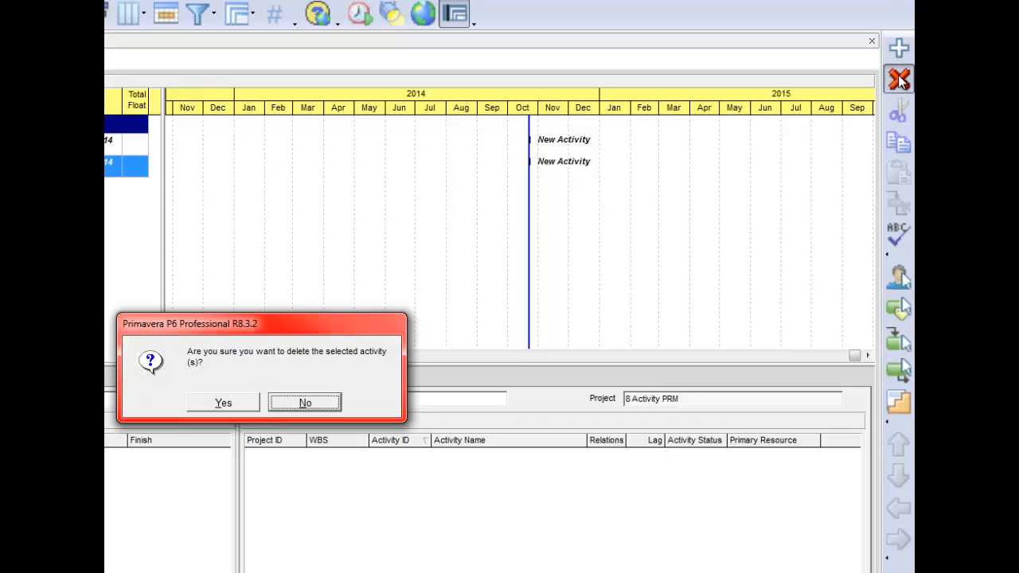
pyautogui.click(216, 406)
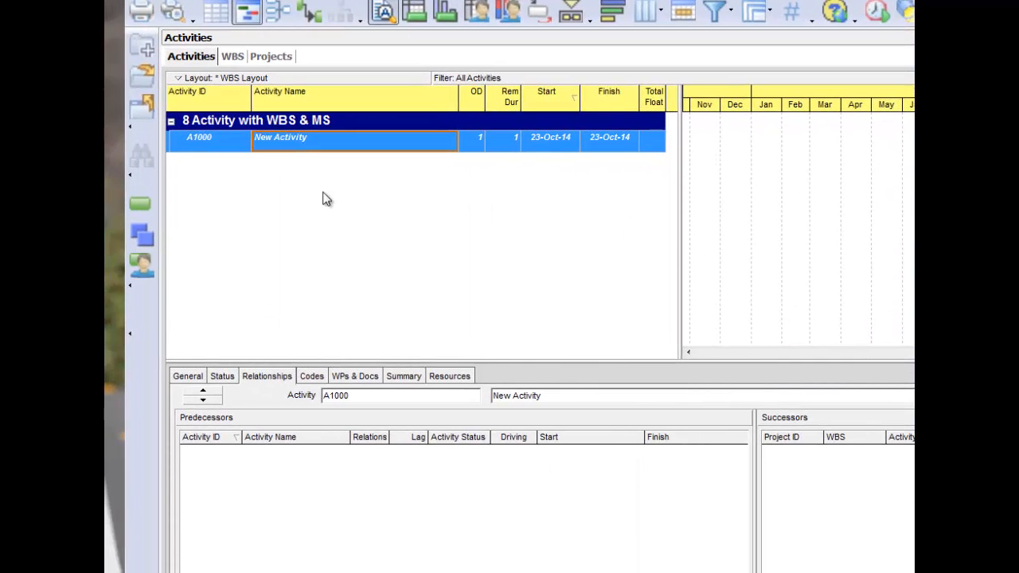
# - Change the remaining activity's ID to 1000
pyautogui.click(203, 142)
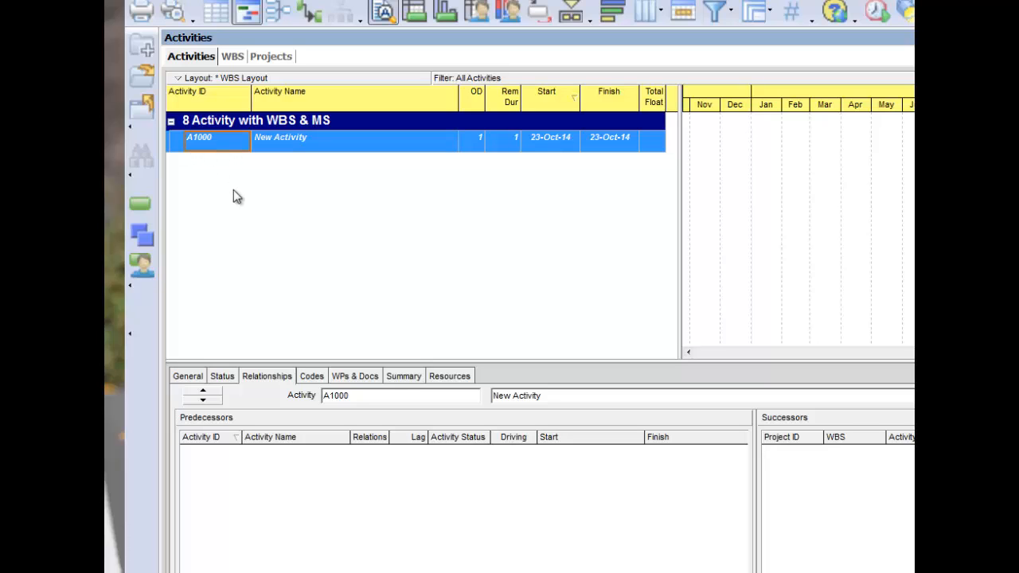
pyautogui.write('100')
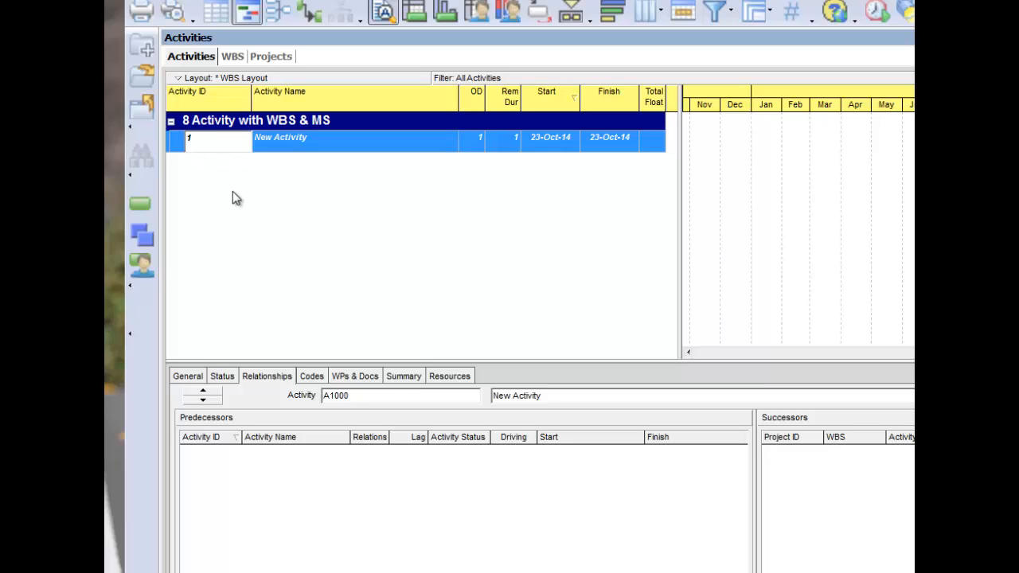
pyautogui.write('00')
pyautogui.press('Return')
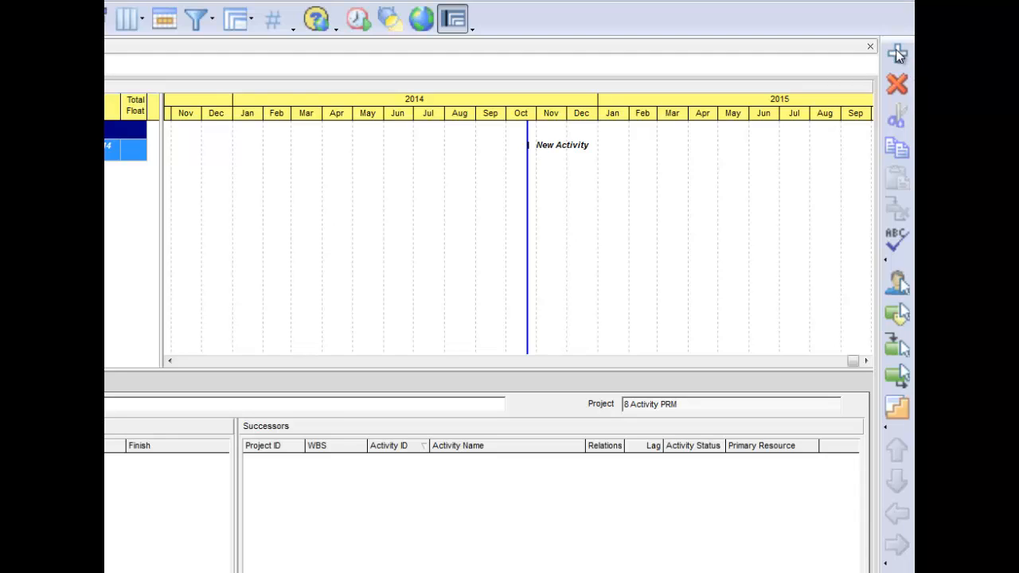
# - Add seven more activities to the project, with IDs 1010 through 1070
pyautogui.click(896, 50)
pyautogui.click(896, 49)
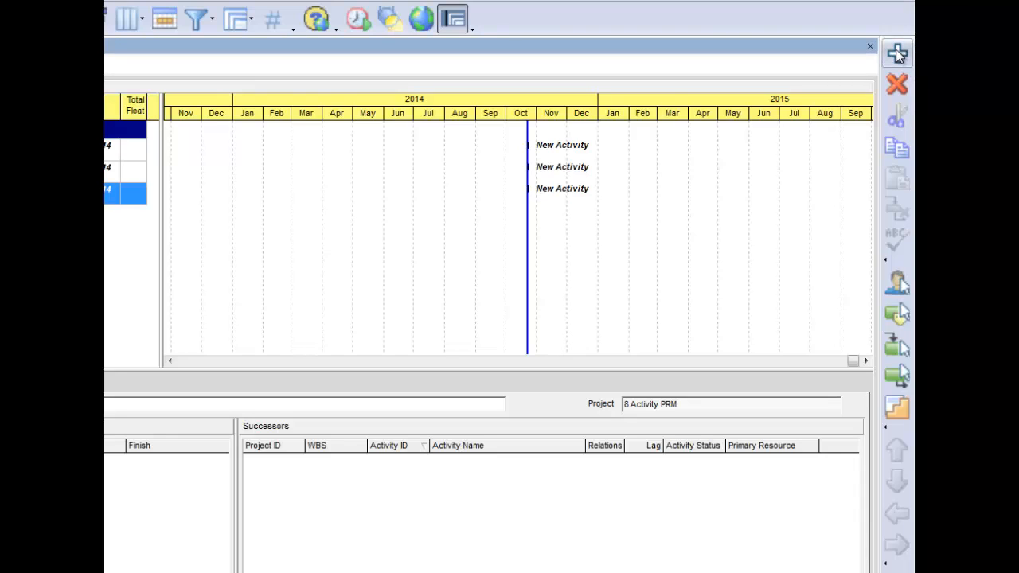
pyautogui.click(897, 53)
pyautogui.click(897, 52)
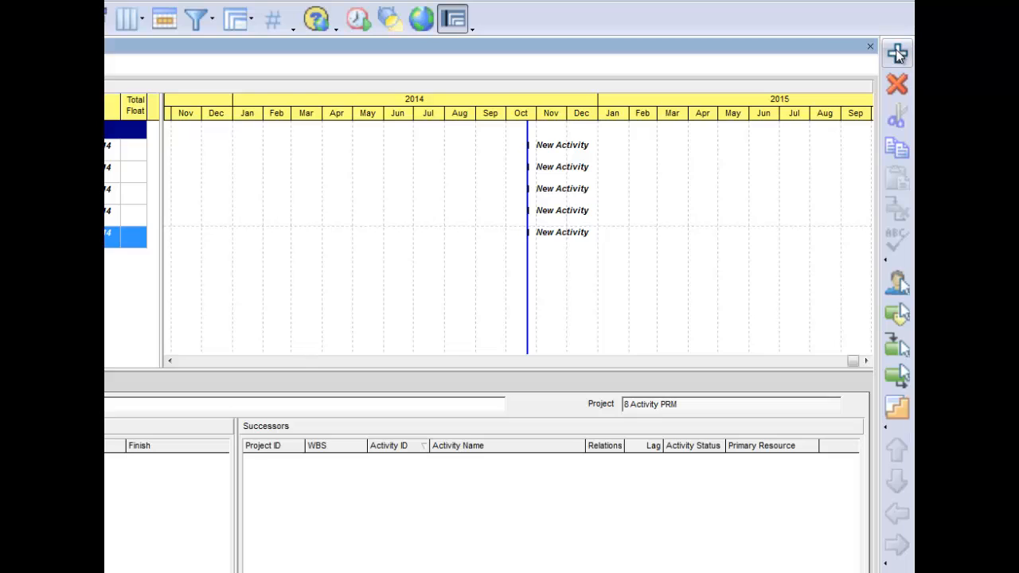
pyautogui.click(898, 53)
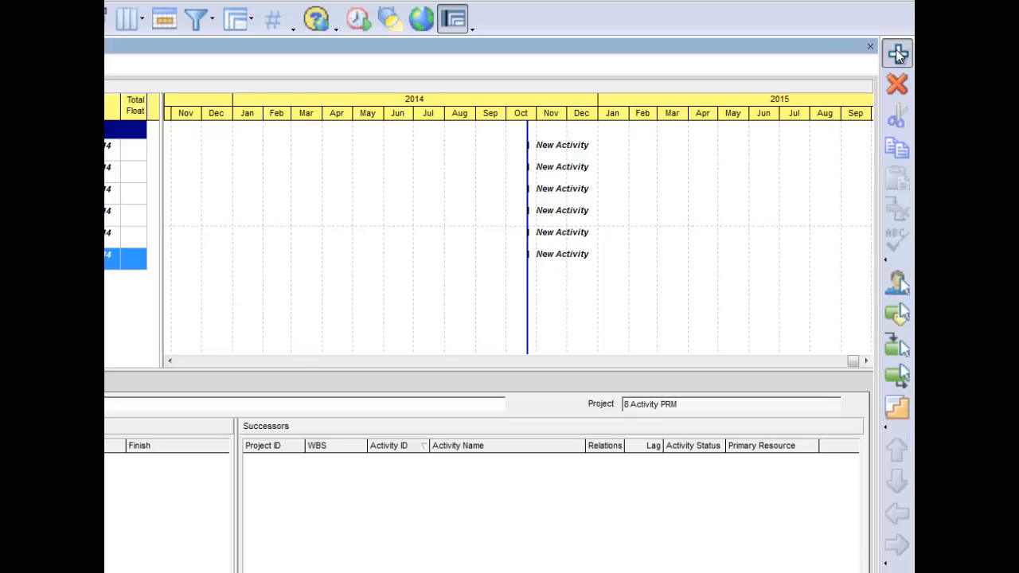
pyautogui.click(898, 53)
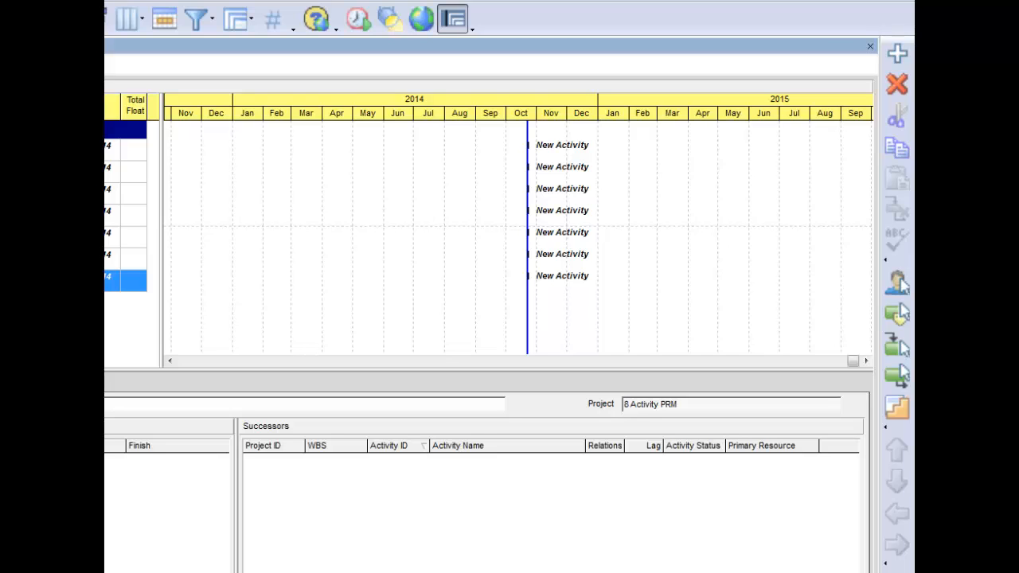
pyautogui.click(898, 52)
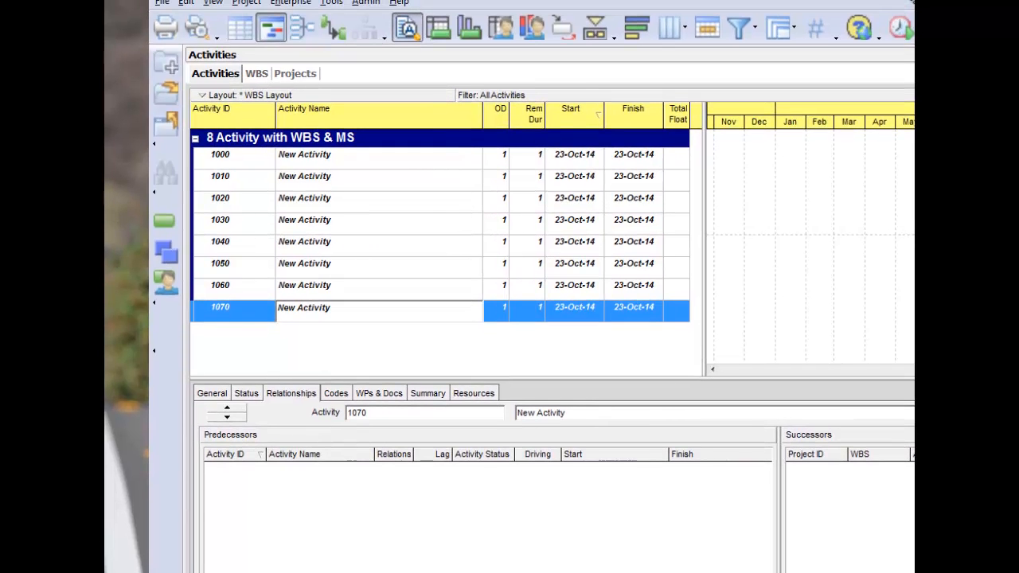
# - Accept the existing Group and Sort settings and switch off Disable Auto-Reorganization
pyautogui.click(796, 32)
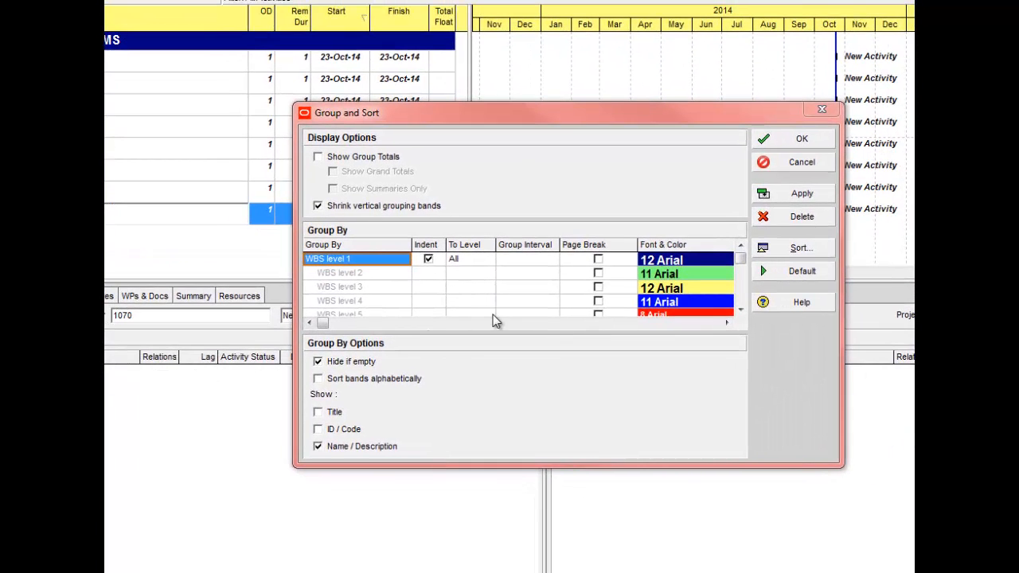
pyautogui.click(802, 140)
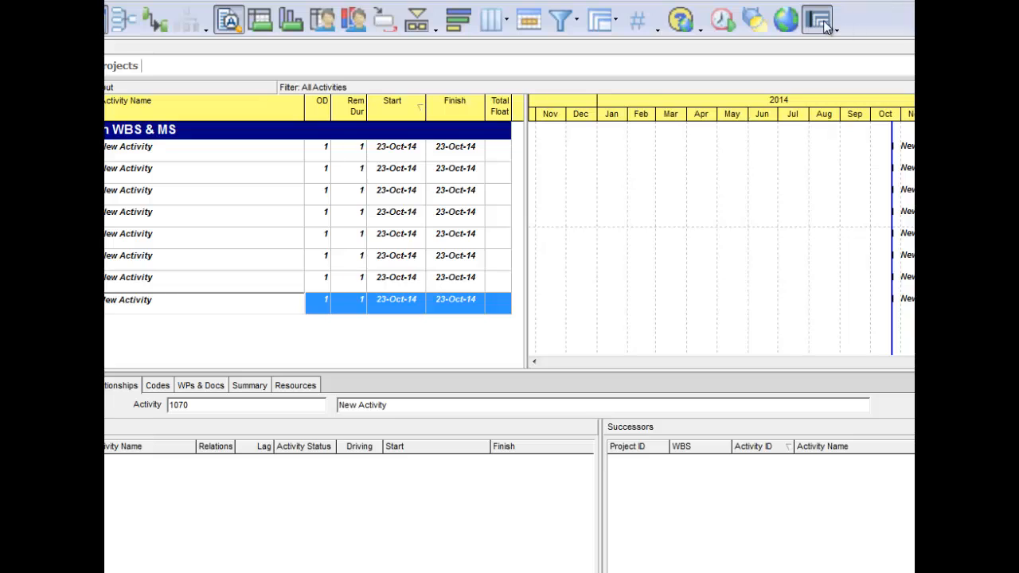
pyautogui.click(824, 22)
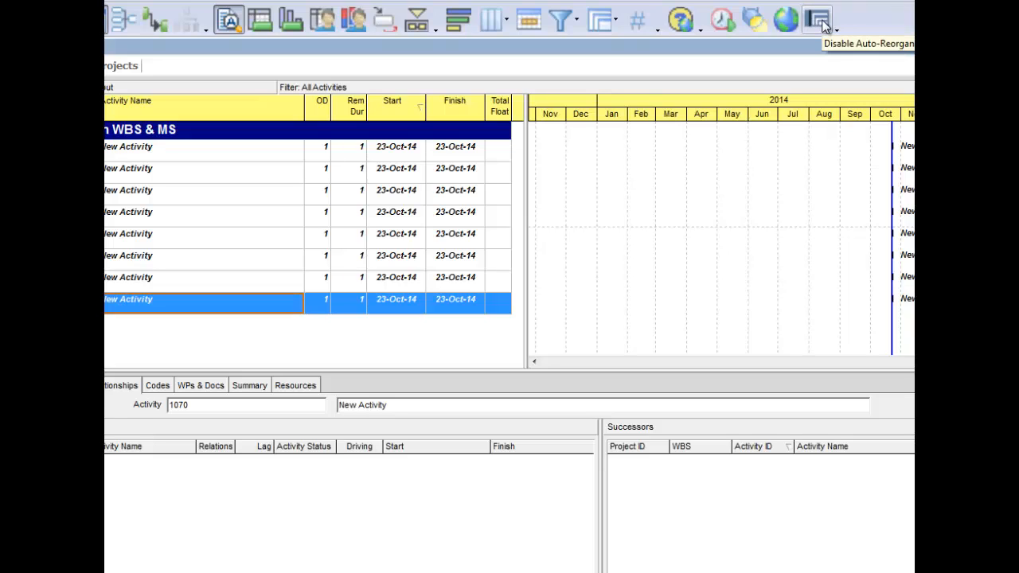
pyautogui.click(824, 24)
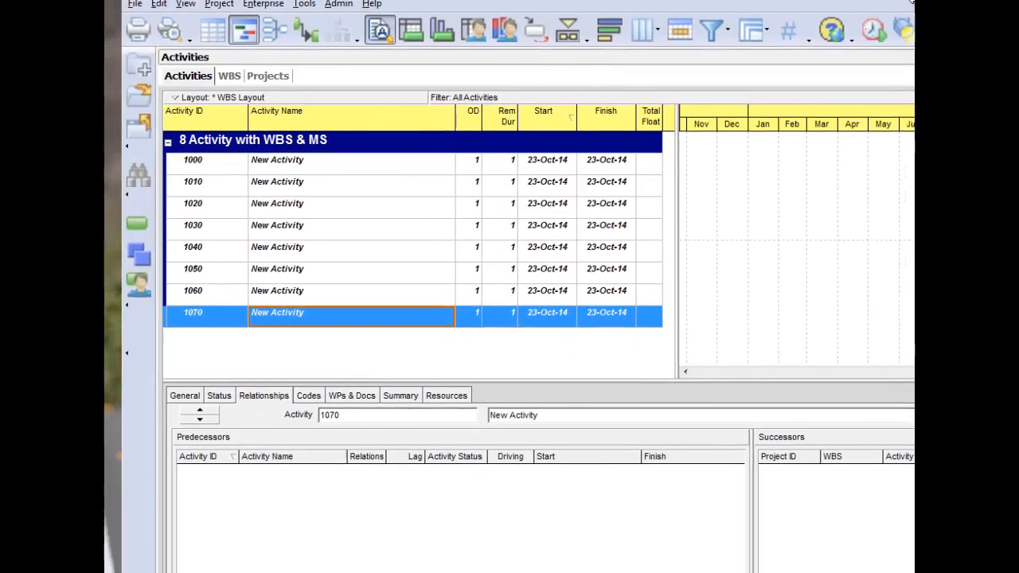
# - Turn off Hide if empty in the Group and Sort settings and enlarge the activity table's height
pyautogui.click(600, 19)
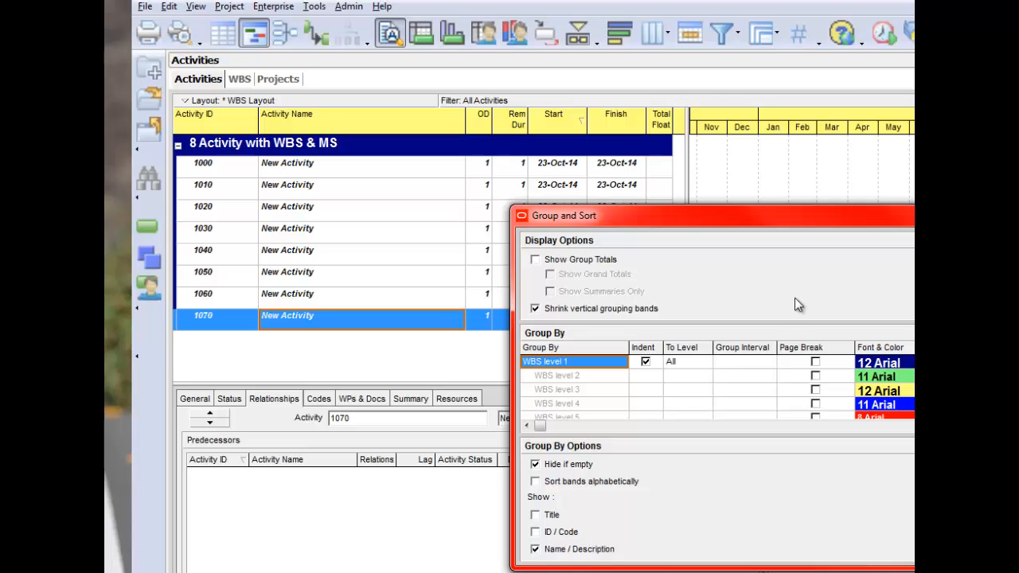
pyautogui.moveTo(877, 215); pyautogui.dragTo(689, 193)
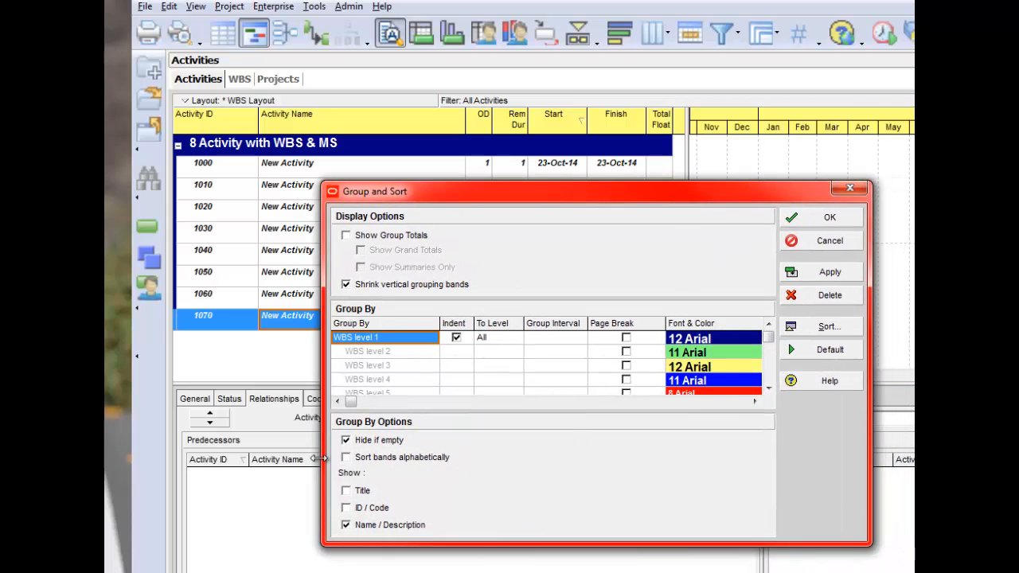
pyautogui.click(346, 442)
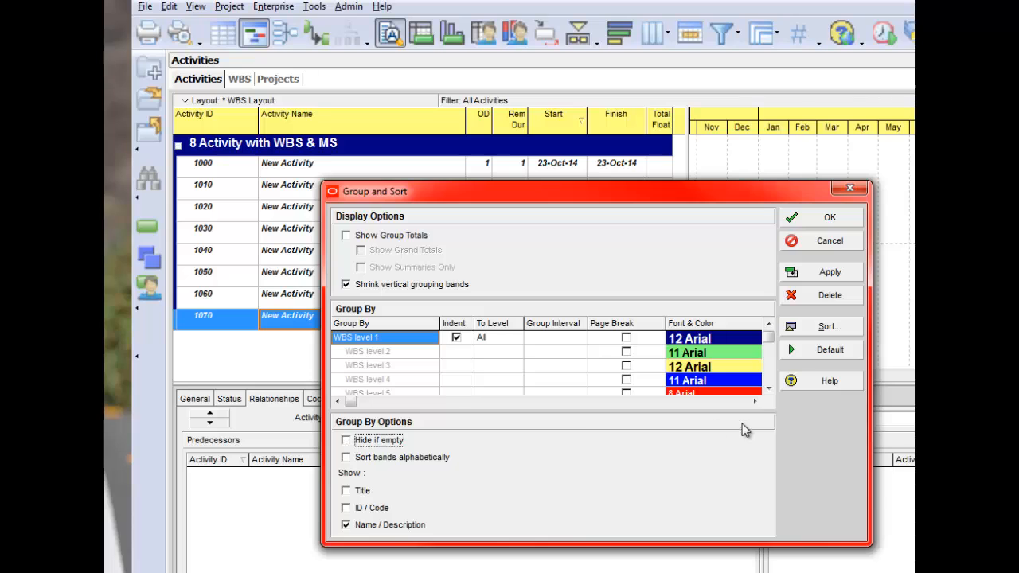
pyautogui.click(831, 279)
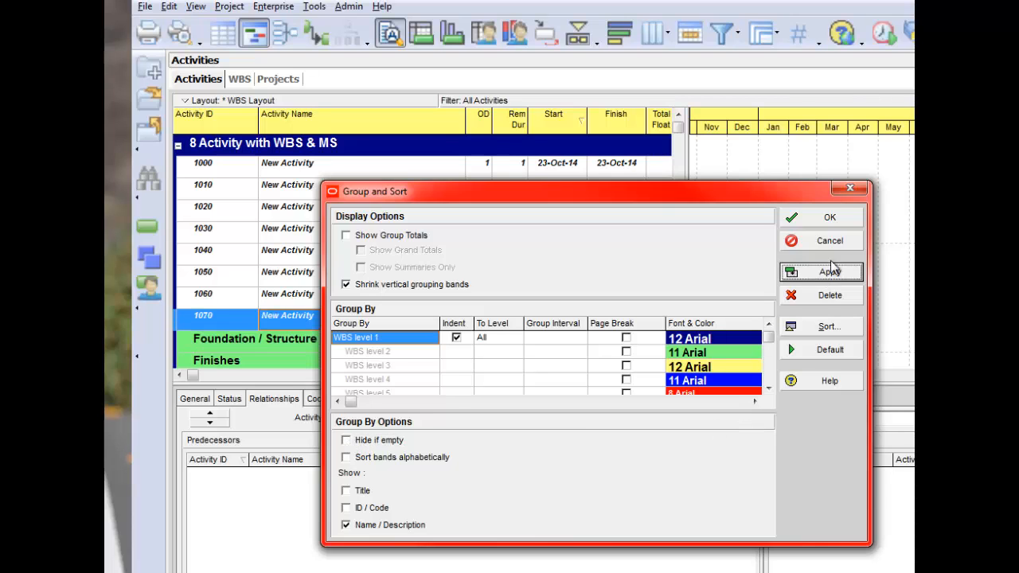
pyautogui.click(828, 218)
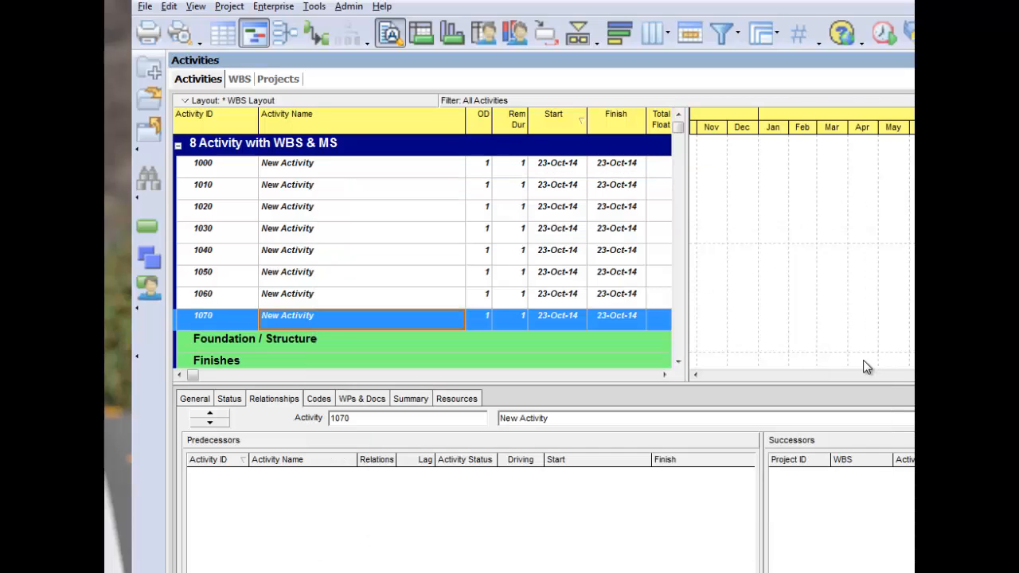
pyautogui.moveTo(735, 384); pyautogui.dragTo(755, 454)
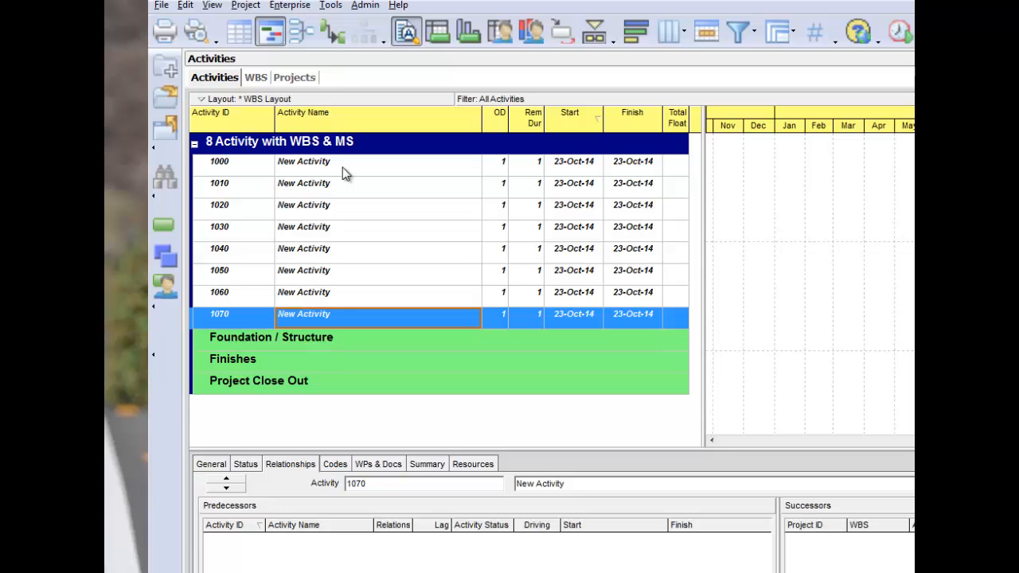
# - Cut activities 1000 through 1040 and paste them into the Foundation / Structure WBS band
pyautogui.click(345, 173)
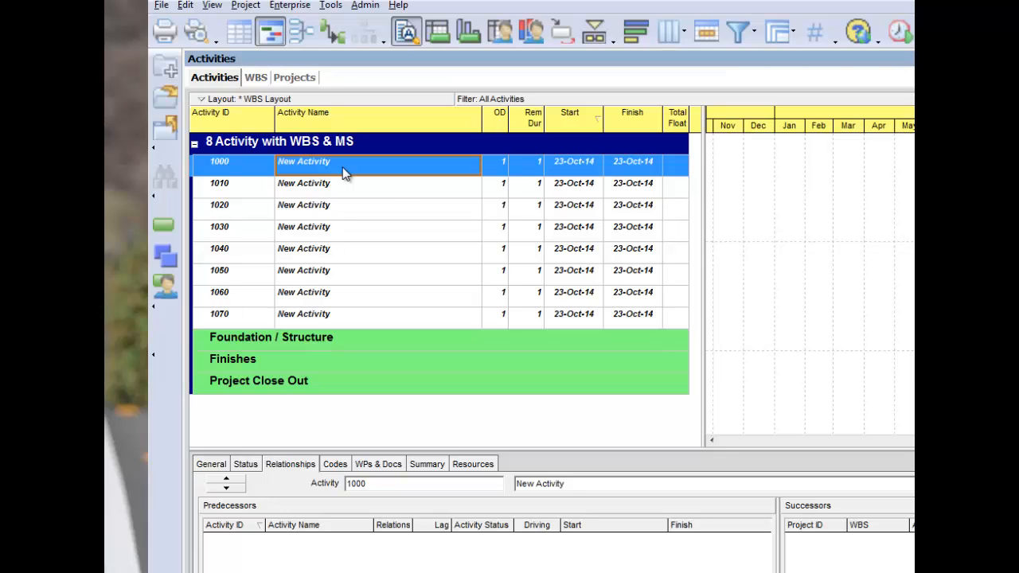
pyautogui.keyDown('shift'); pyautogui.click(334, 253); pyautogui.keyUp('shift')
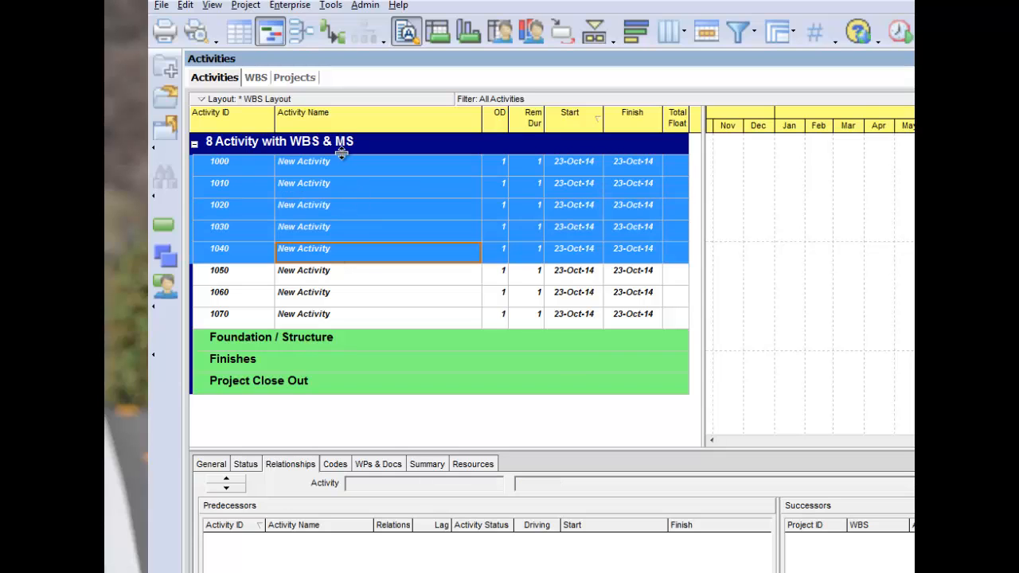
pyautogui.rightClick(356, 200)
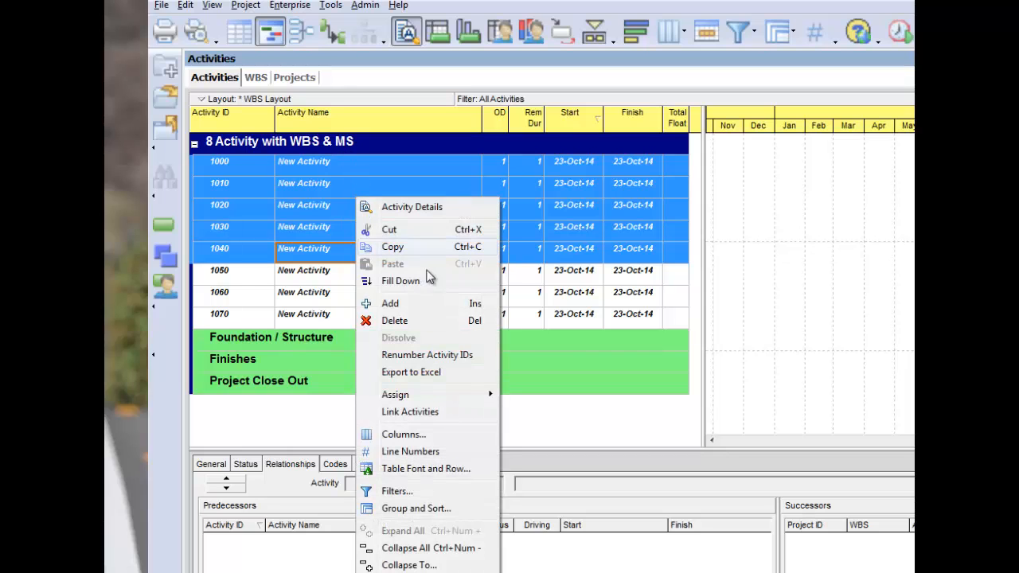
pyautogui.click(391, 230)
pyautogui.click(356, 342)
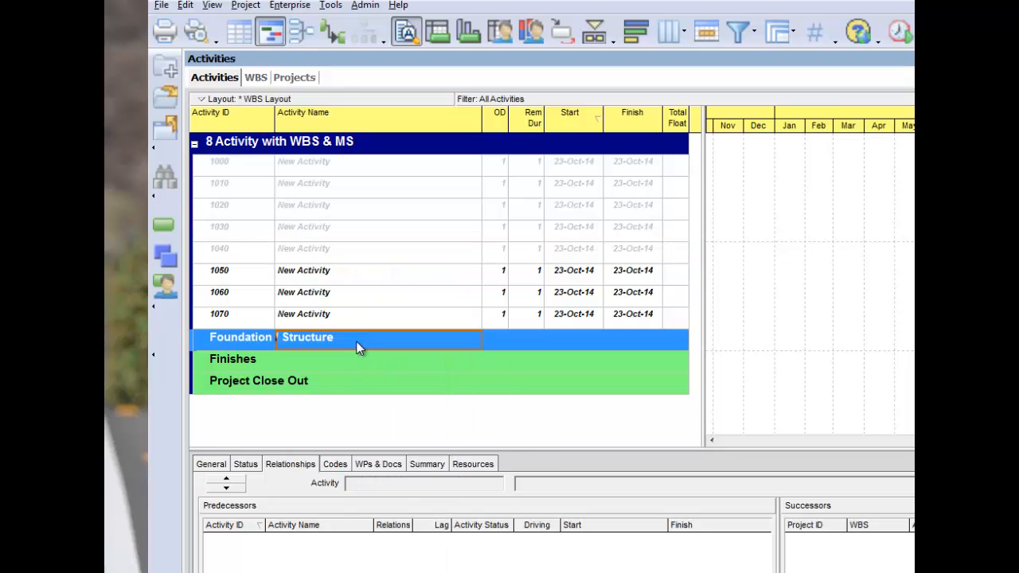
pyautogui.rightClick(356, 341)
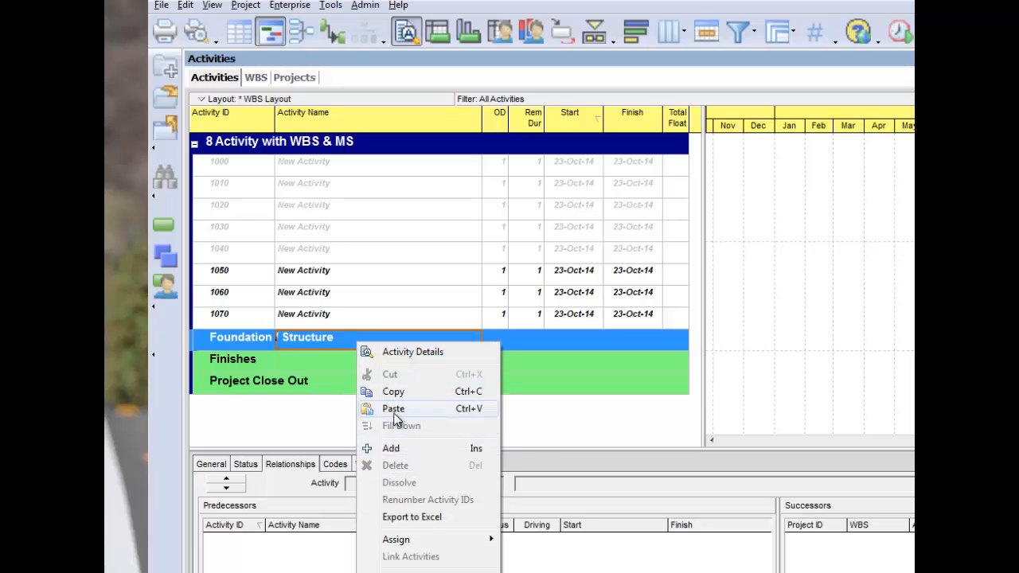
pyautogui.click(398, 410)
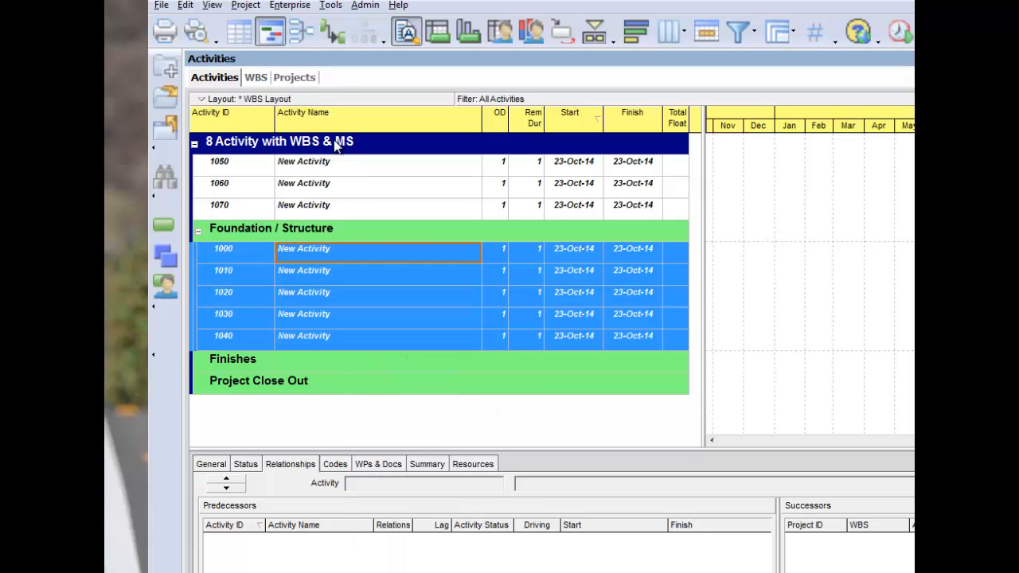
# - Cut activity 1050 and paste it into the Finishes WBS band
pyautogui.click(344, 166)
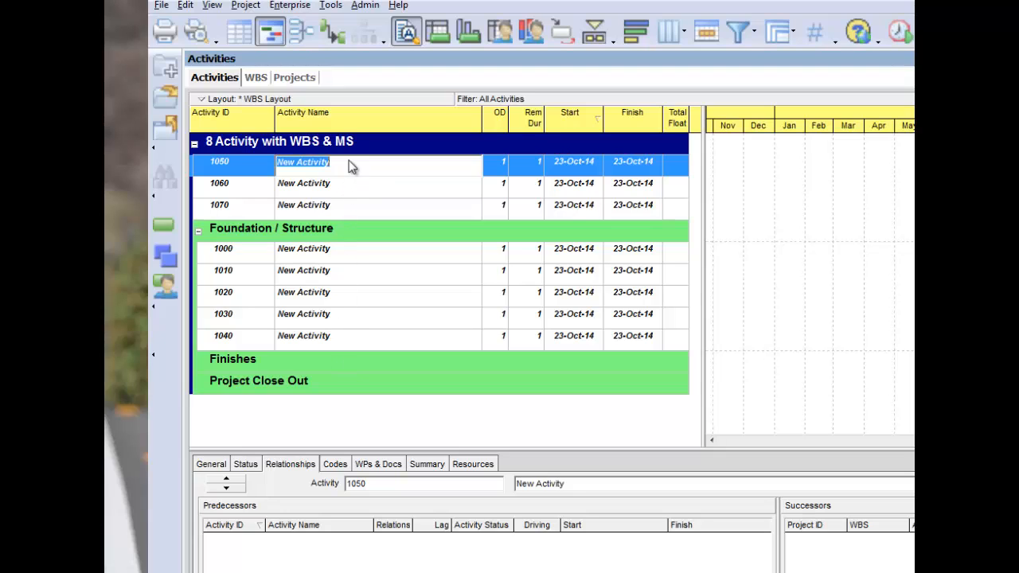
pyautogui.click(267, 168)
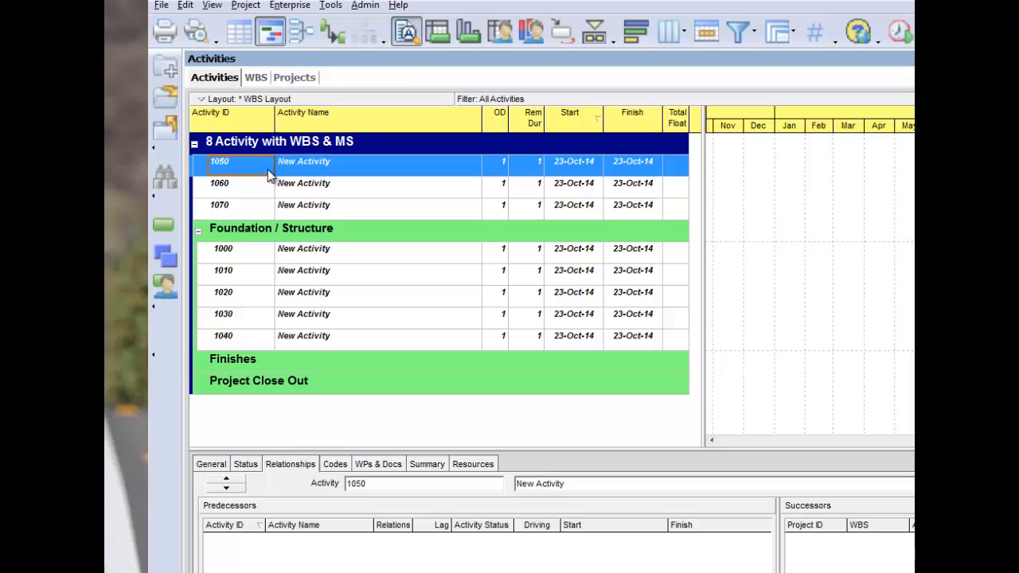
pyautogui.click(353, 173)
pyautogui.rightClick(353, 174)
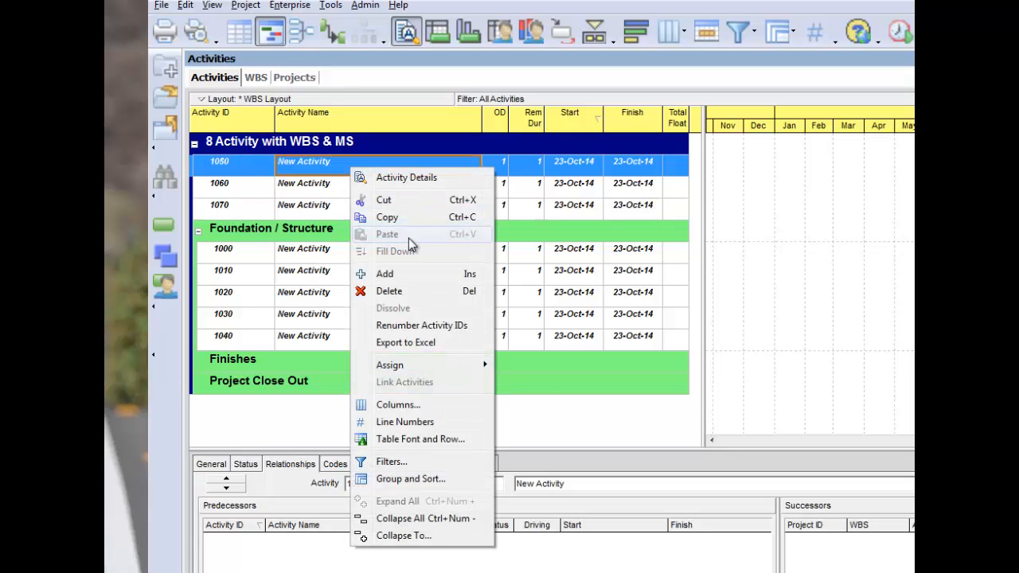
pyautogui.click(387, 200)
pyautogui.rightClick(369, 364)
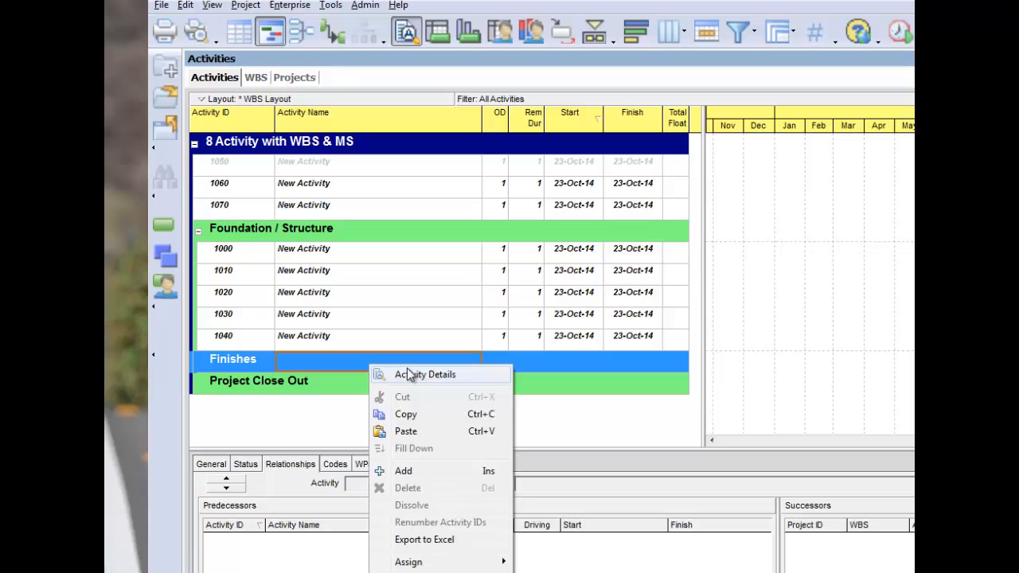
pyautogui.click(416, 432)
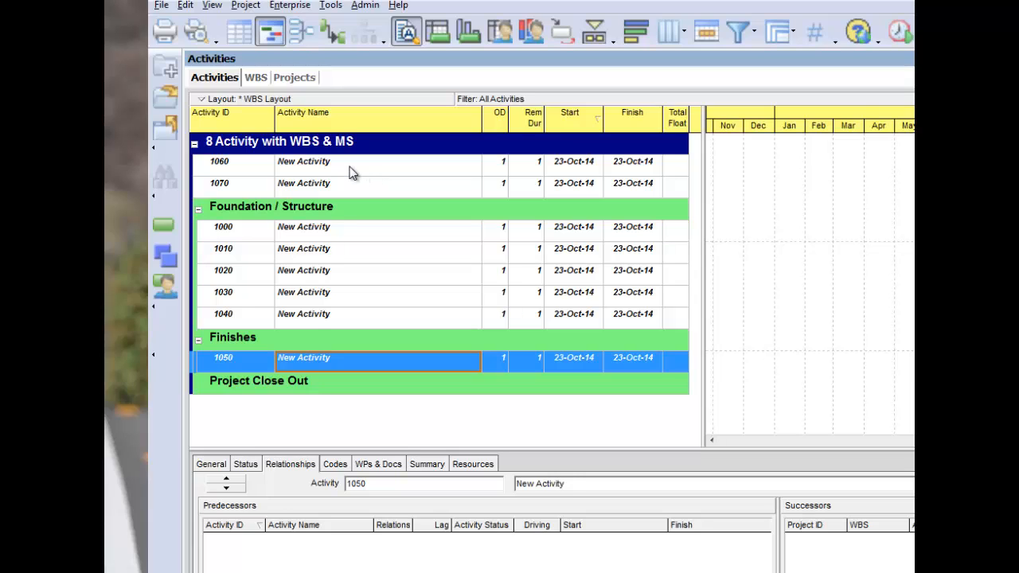
# - Cut activities 1060 and 1070 and paste them into the Project Close Out WBS band
pyautogui.click(353, 173)
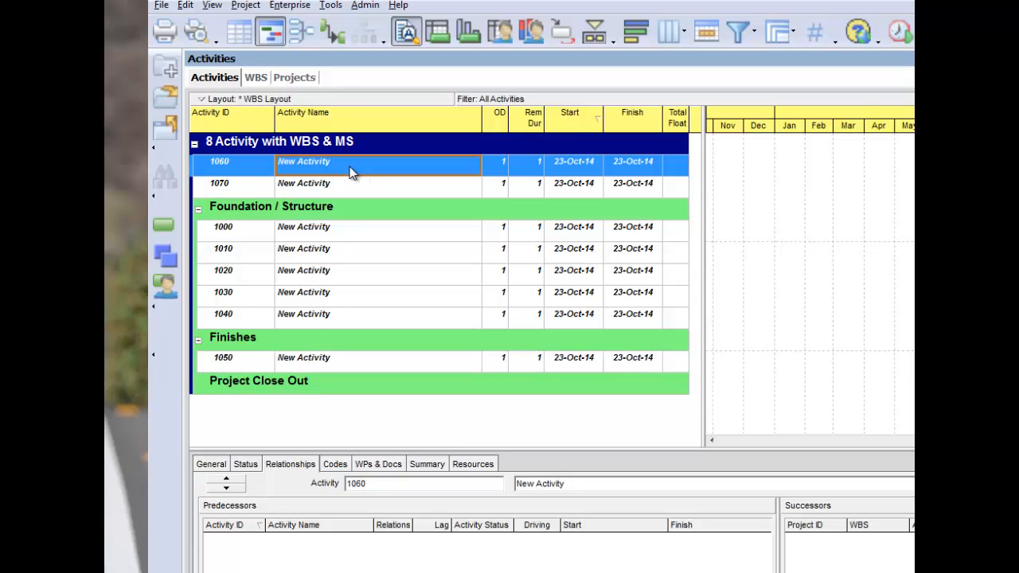
pyautogui.keyDown('ctrl'); pyautogui.click(353, 191); pyautogui.keyUp('ctrl')
pyautogui.rightClick(353, 192)
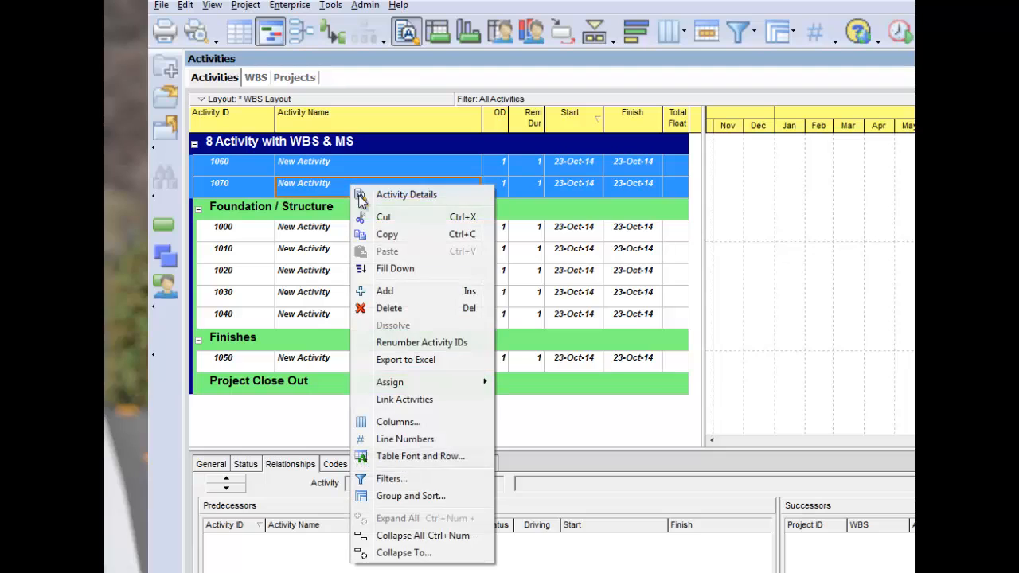
pyautogui.click(387, 218)
pyautogui.click(364, 384)
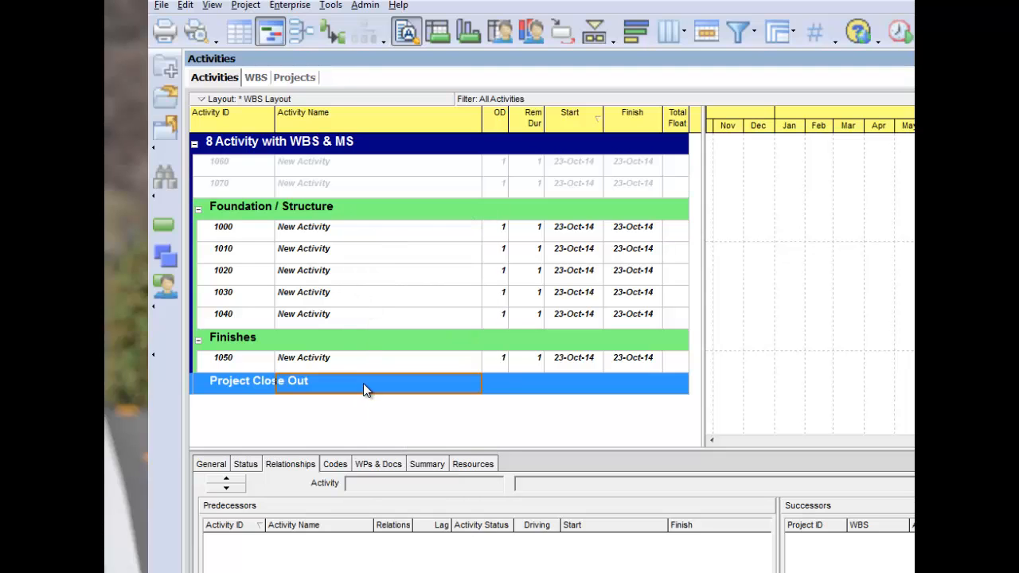
pyautogui.rightClick(364, 384)
pyautogui.click(400, 451)
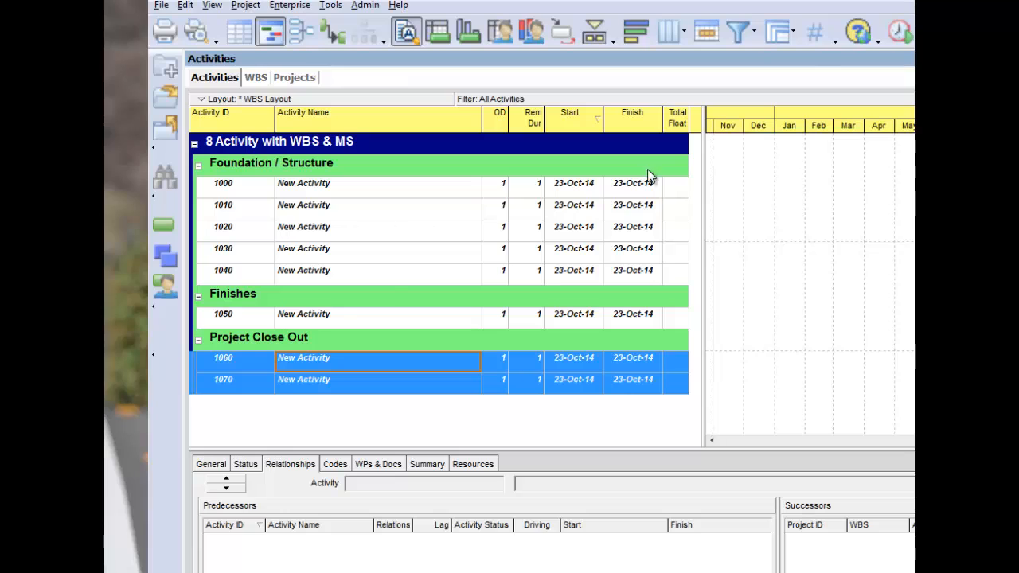
# - Add another activity under Project Close Out and set its ID to 1080
pyautogui.click(319, 367)
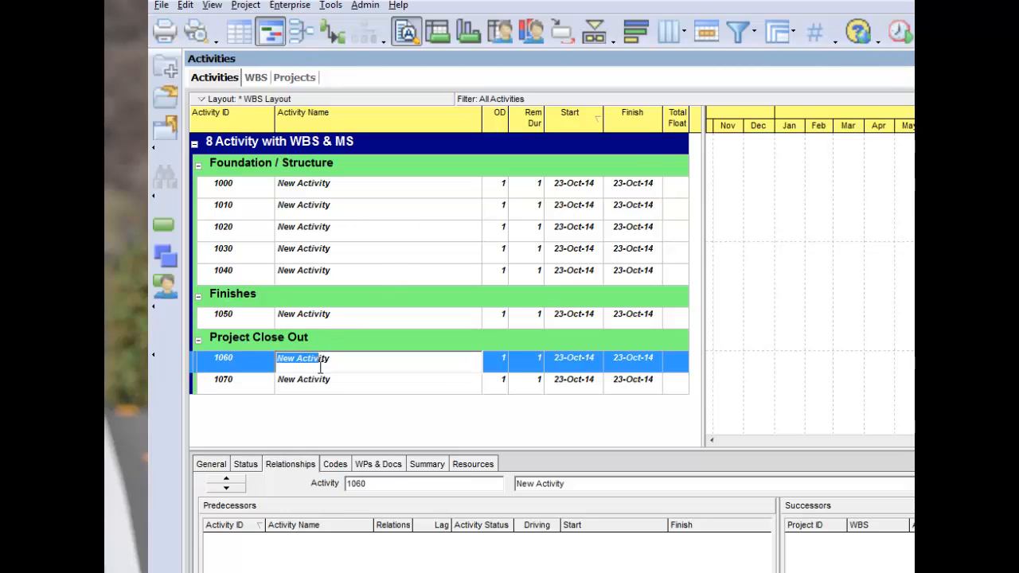
pyautogui.click(332, 348)
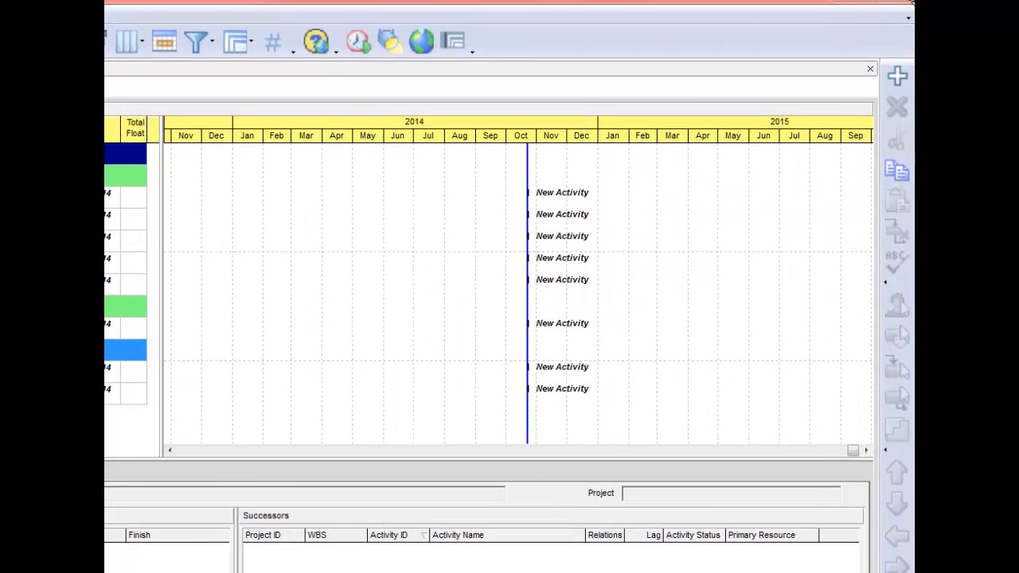
pyautogui.click(897, 74)
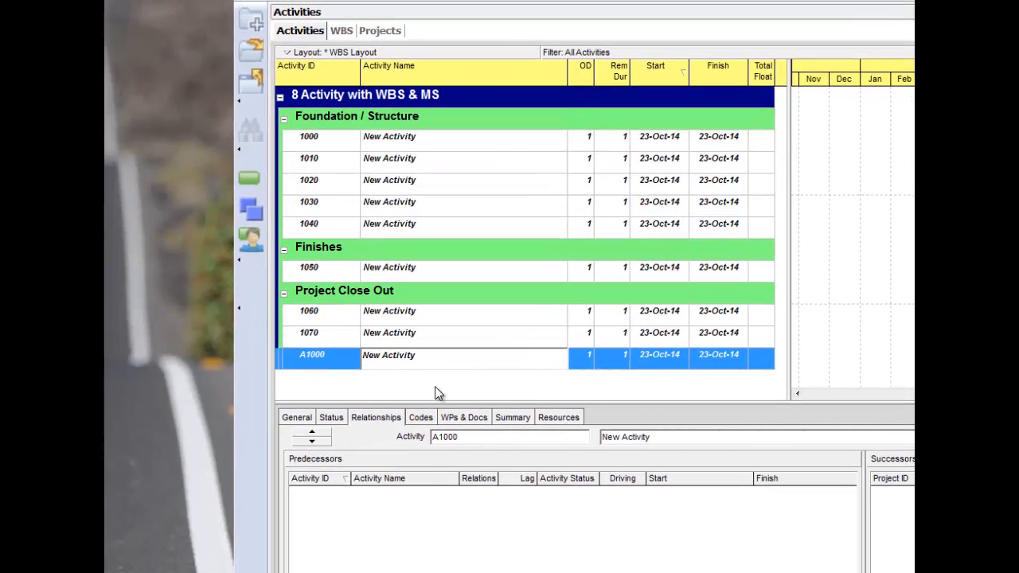
pyautogui.click(318, 356)
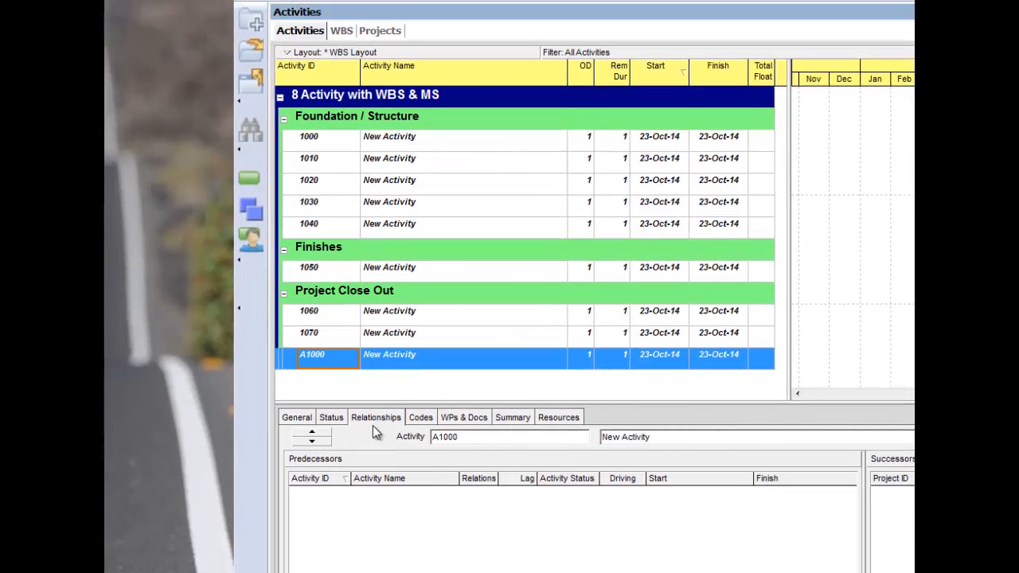
pyautogui.write('1080')
pyautogui.press('Return')
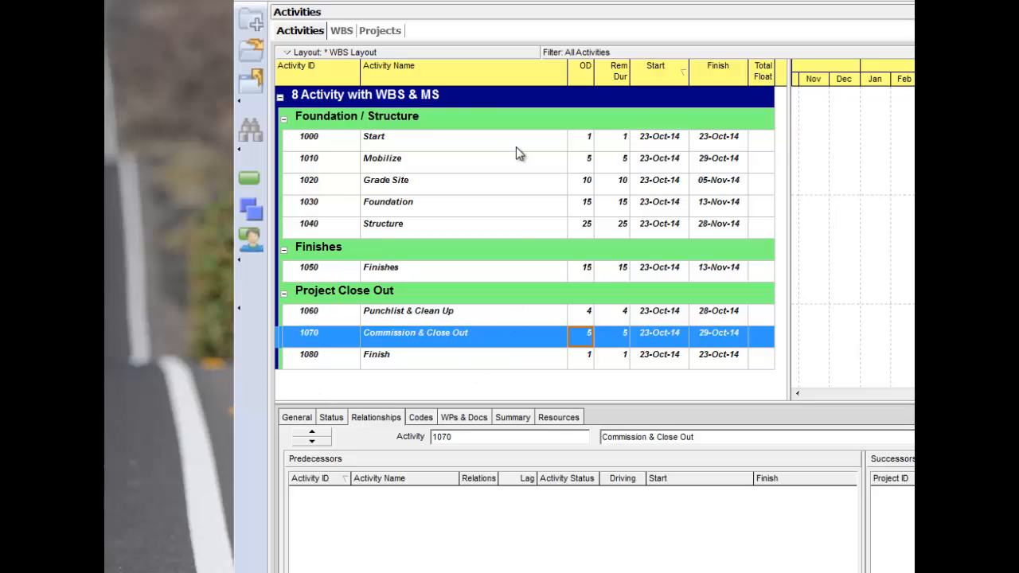
# - Set the activity type of activity 1000 Start to Start Milestone
pyautogui.click(405, 145)
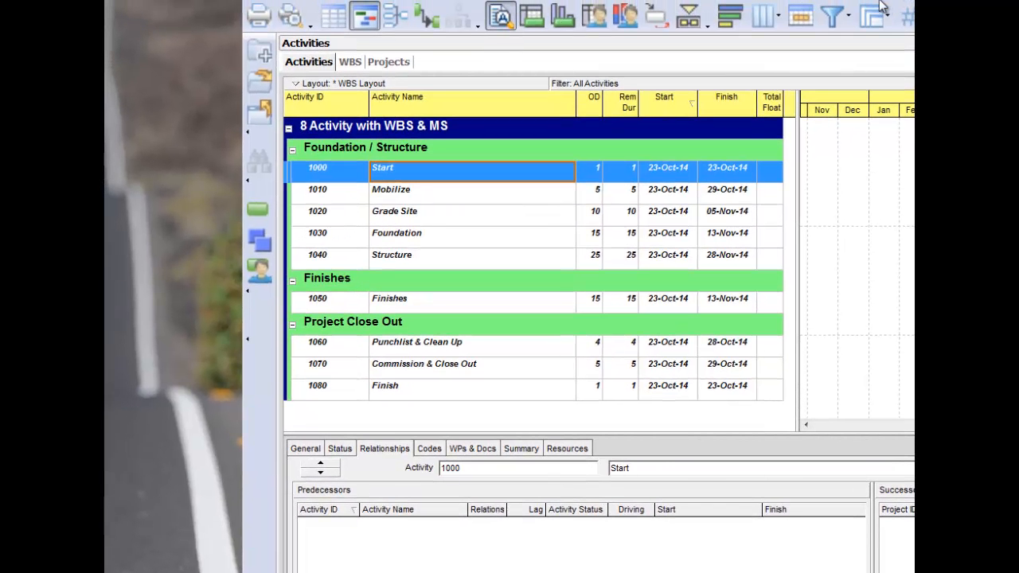
pyautogui.click(306, 449)
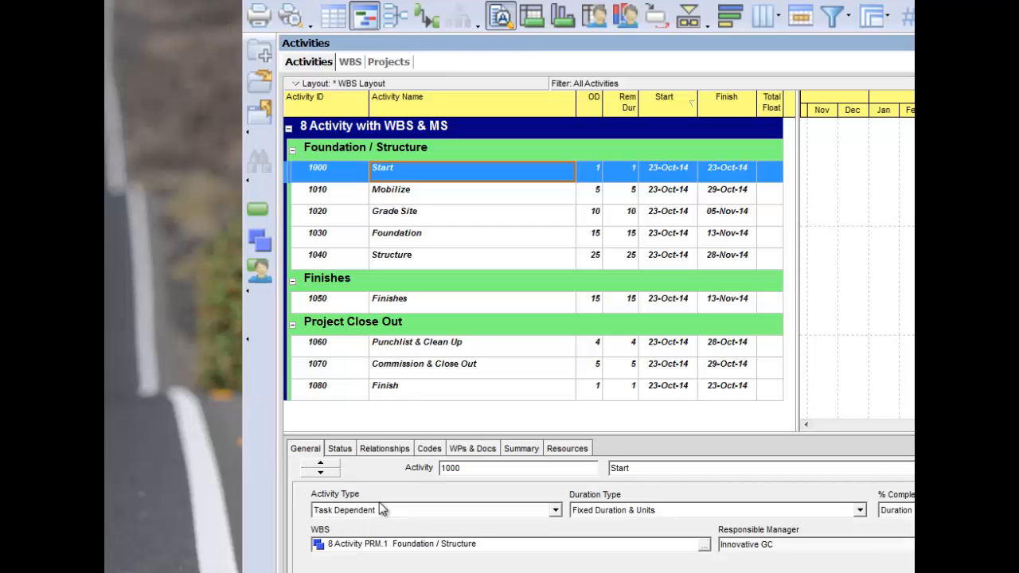
pyautogui.click(555, 511)
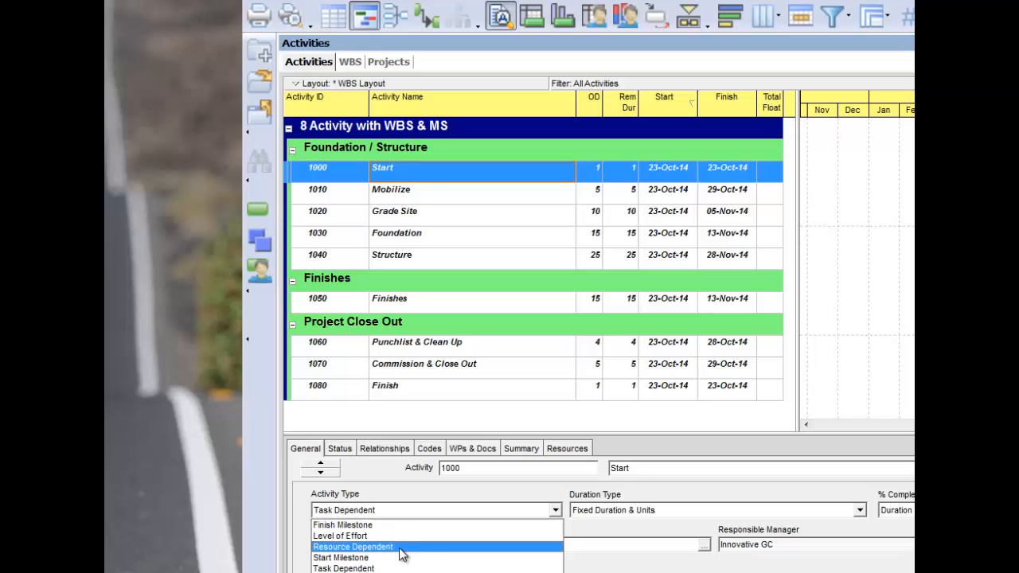
pyautogui.click(374, 560)
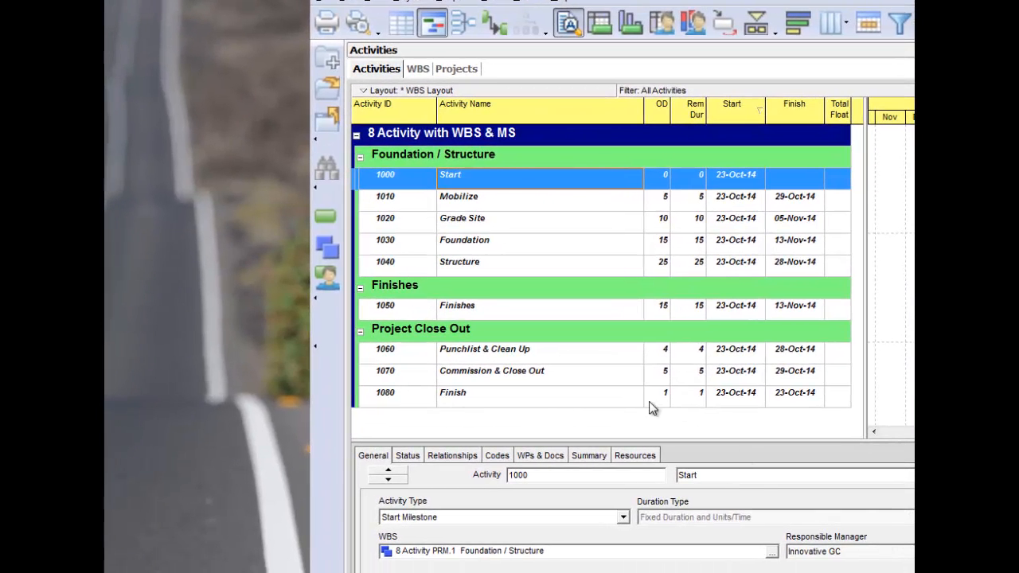
# - Set the activity type of activity 1080 Finish to Finish Milestone
pyautogui.click(529, 405)
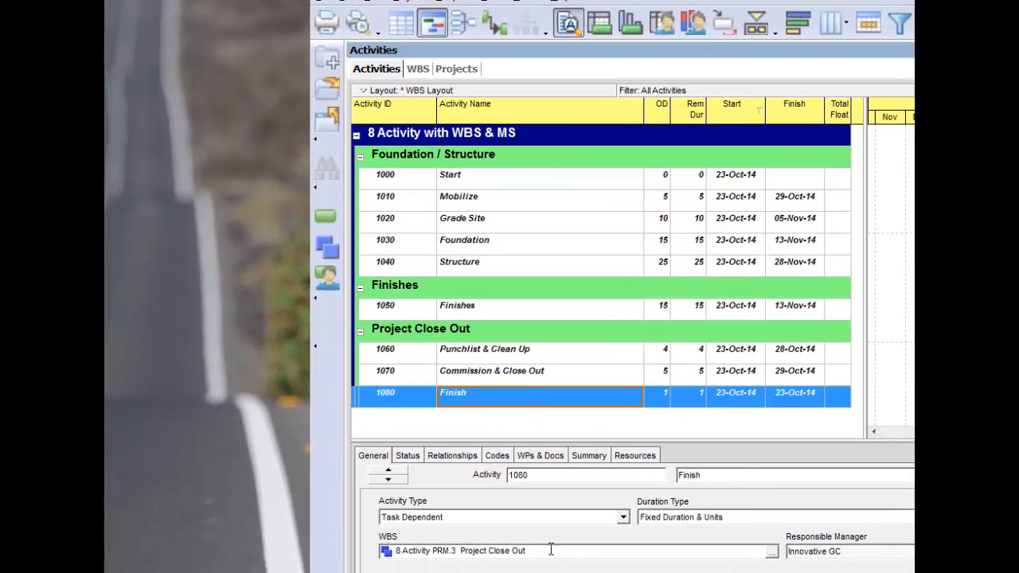
pyautogui.click(624, 519)
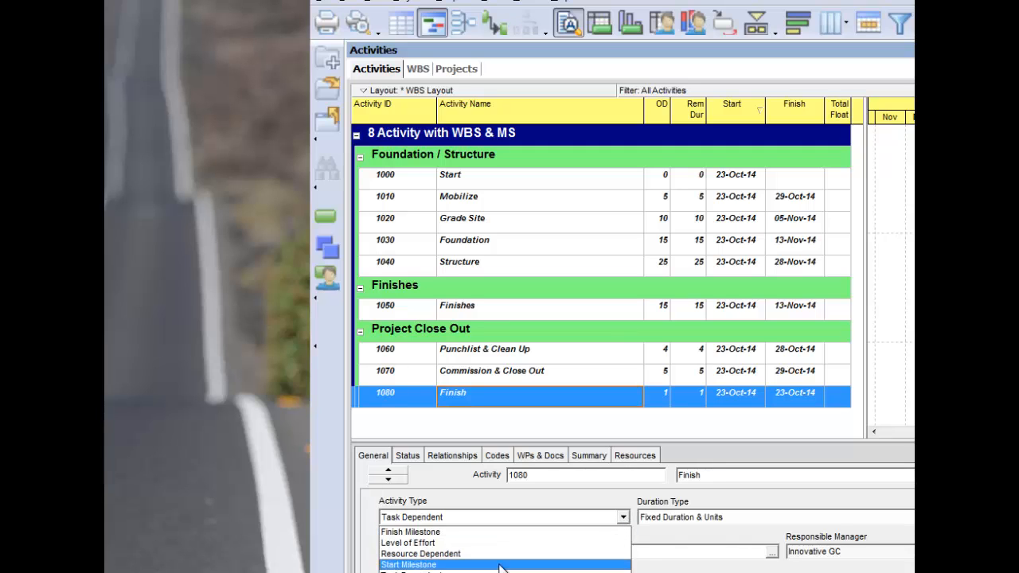
pyautogui.click(419, 533)
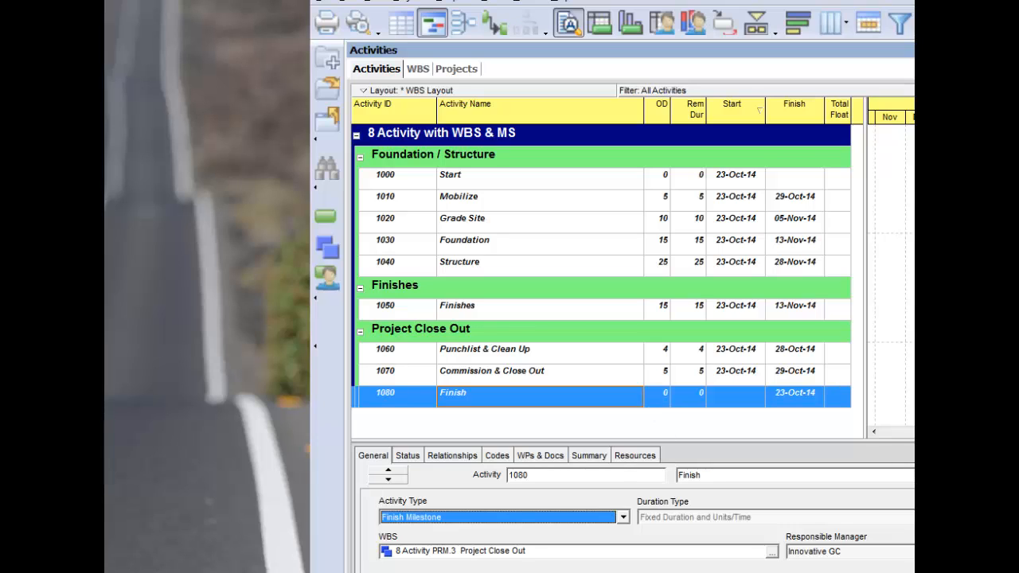
# - Link activities 1000 Start through 1050 Finishes in sequence
pyautogui.hscroll(5, 891, 271)
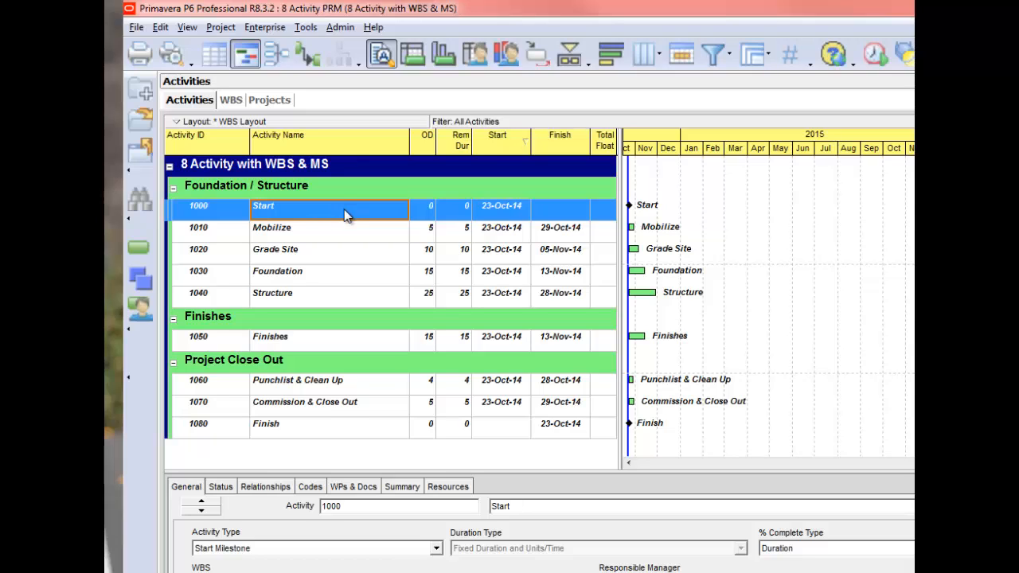
pyautogui.keyDown('shift'); pyautogui.click(330, 344); pyautogui.keyUp('shift')
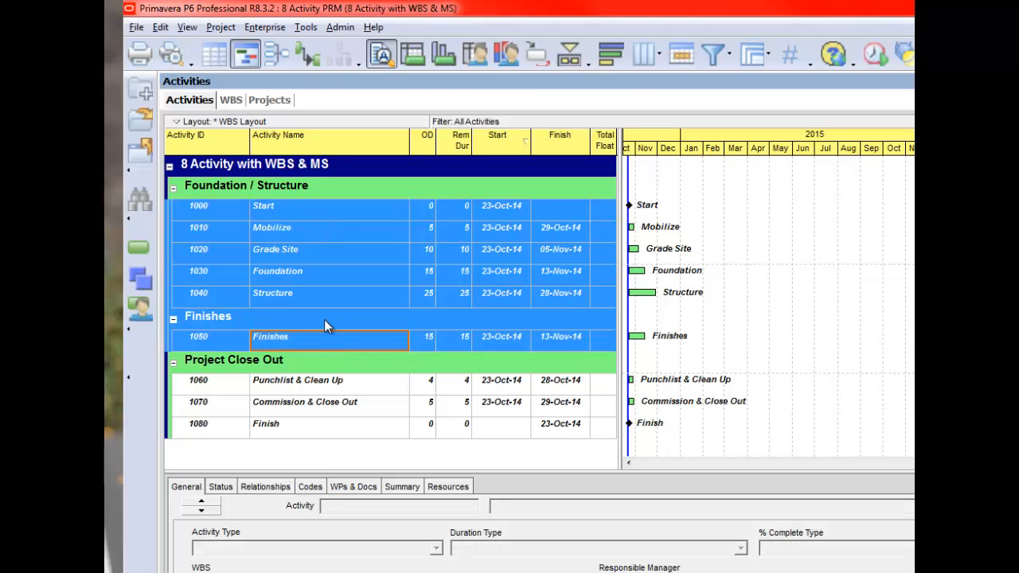
pyautogui.rightClick(342, 257)
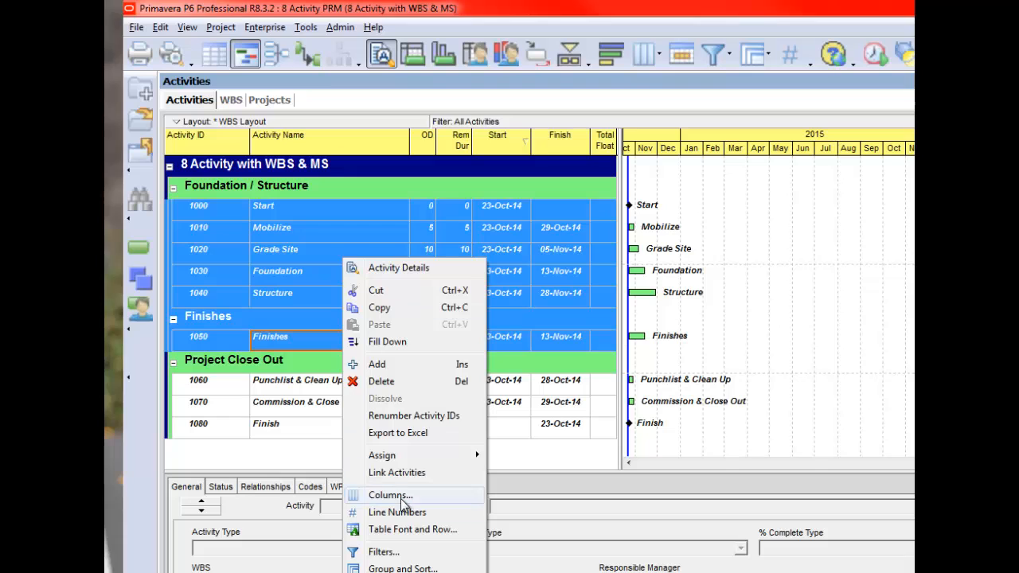
pyautogui.click(395, 474)
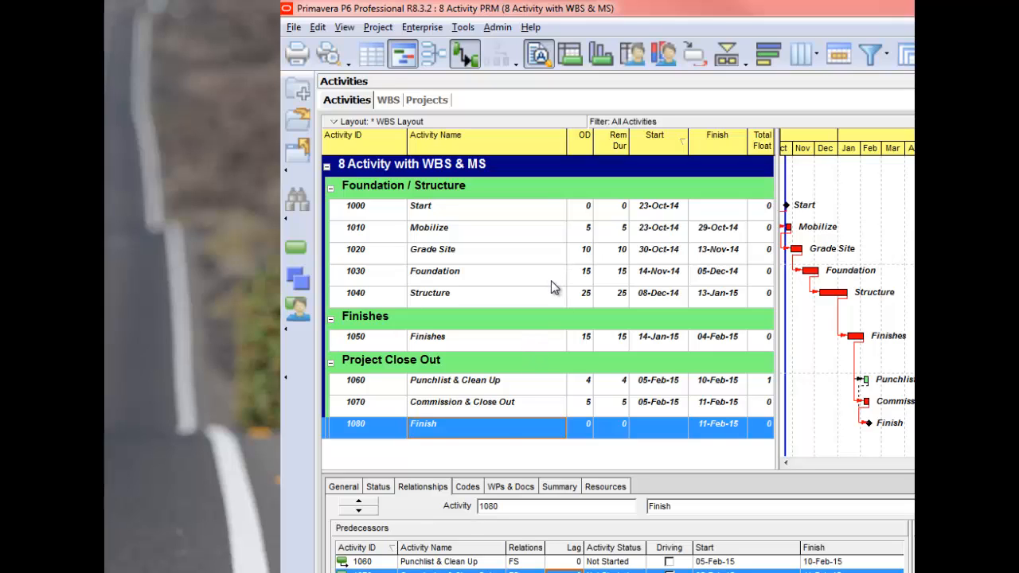
# - Preview the whole printed schedule page and review the page setup's print options, orientation, scaling and paper size
pyautogui.click(330, 58)
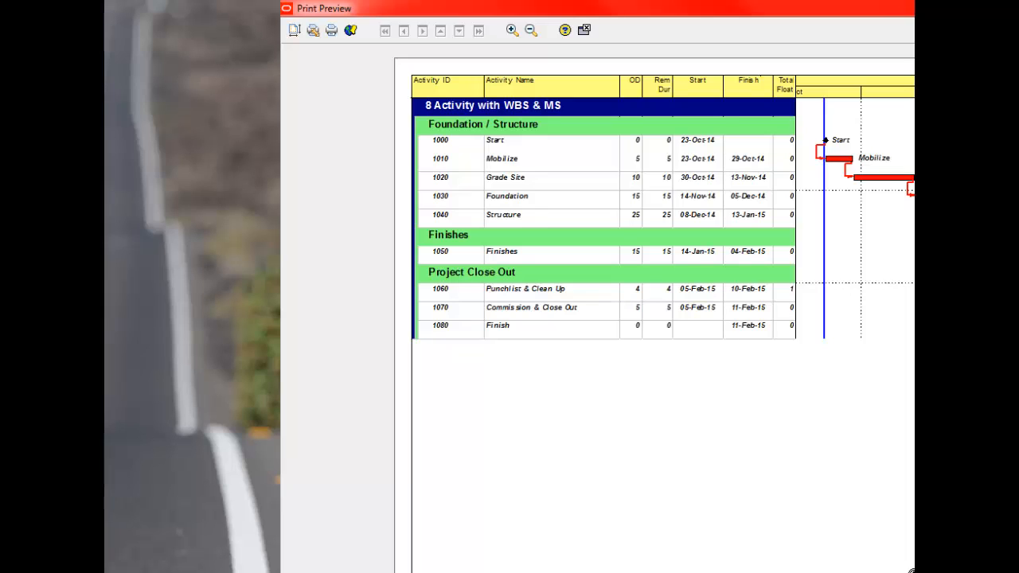
pyautogui.click(913, 570)
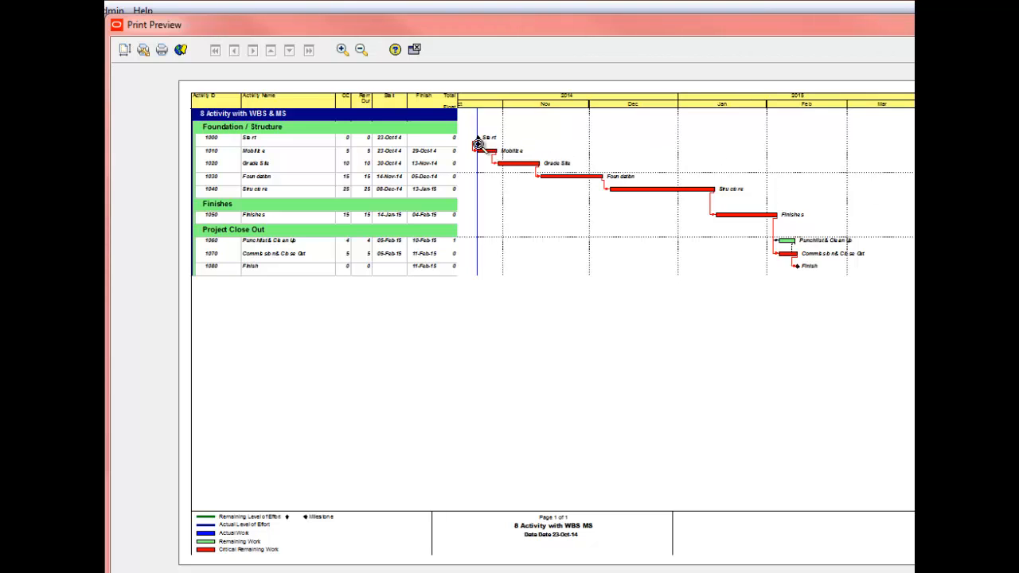
pyautogui.click(124, 50)
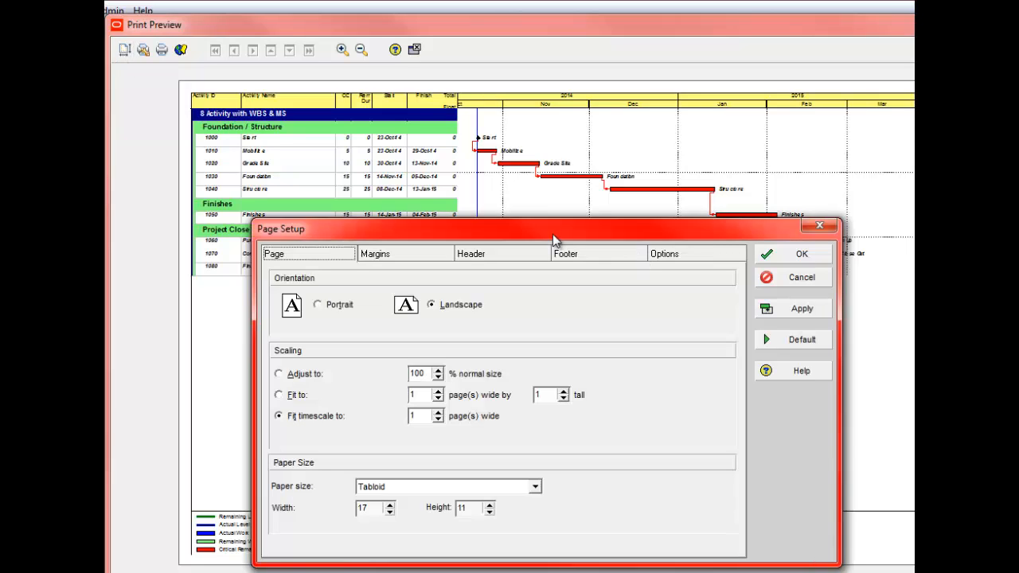
pyautogui.moveTo(552, 232); pyautogui.dragTo(502, 203)
pyautogui.click(619, 228)
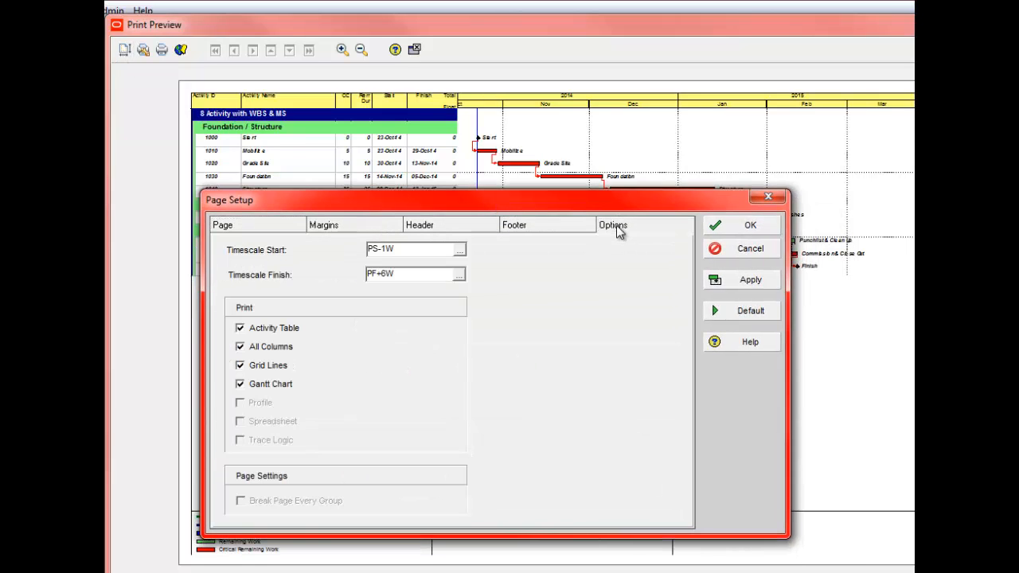
pyautogui.click(245, 229)
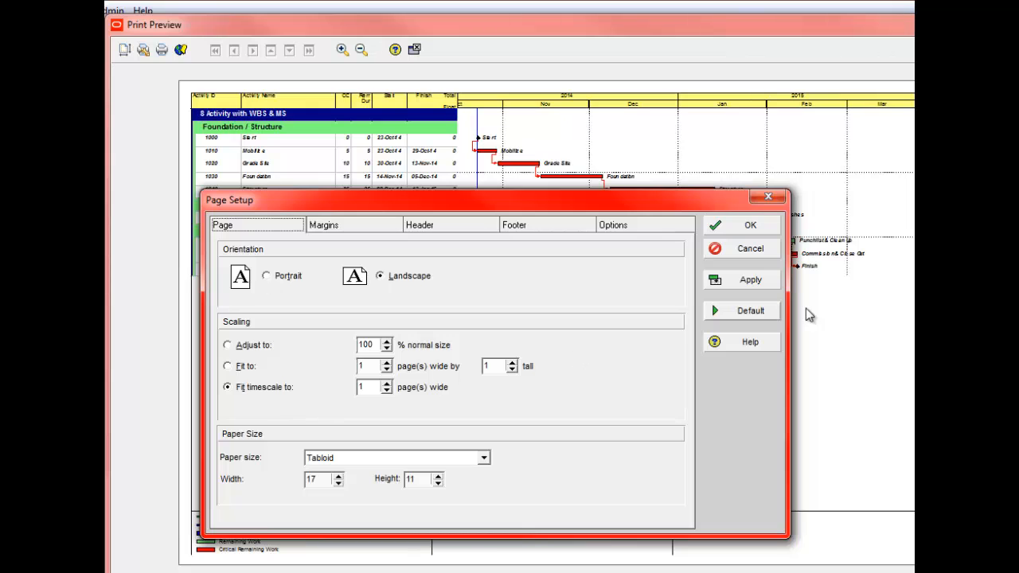
pyautogui.click(752, 285)
pyautogui.click(753, 227)
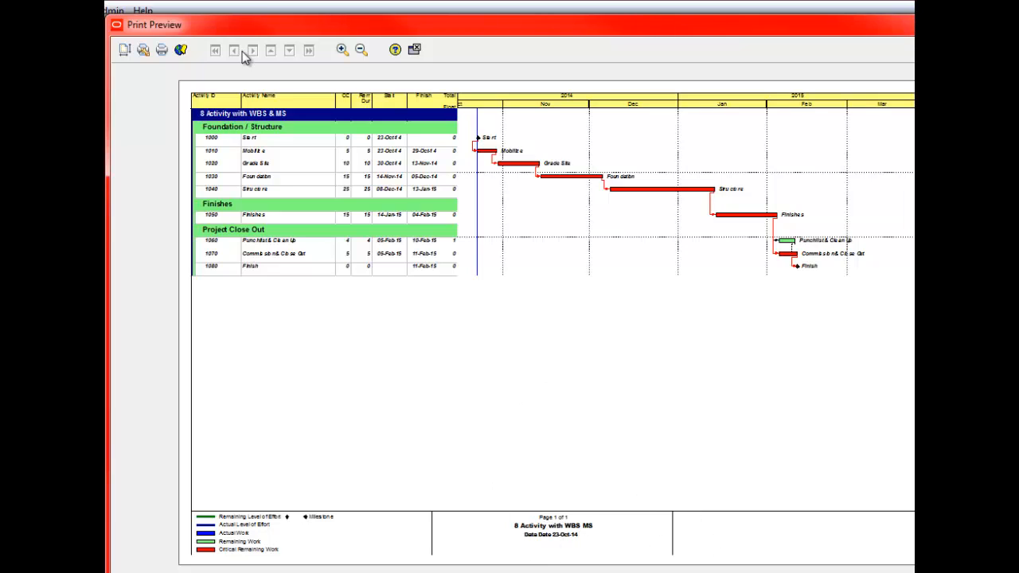
# - Review the print footer's sections and inspect the text variables of its middle section in the footer editor
pyautogui.click(126, 50)
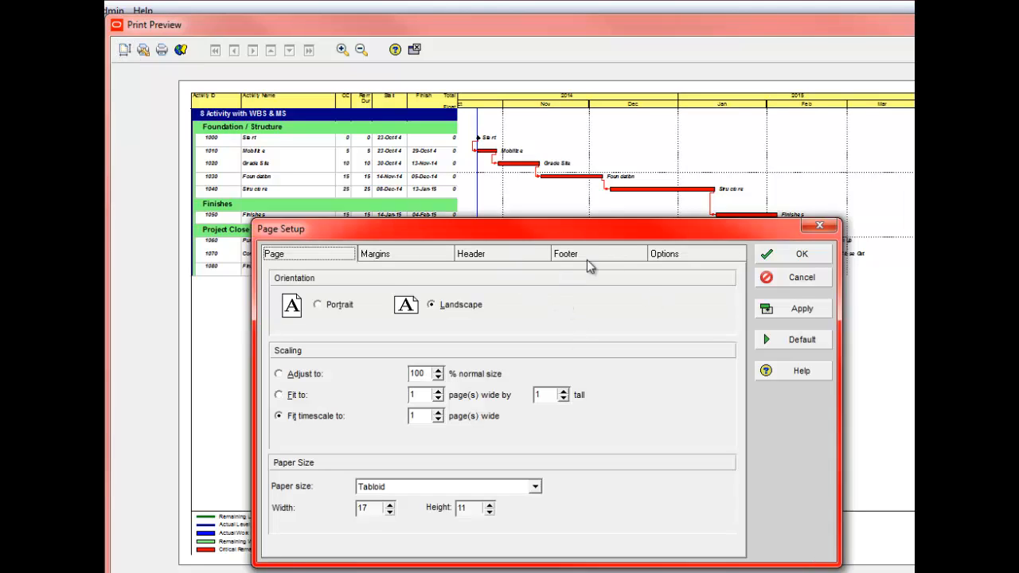
pyautogui.click(576, 255)
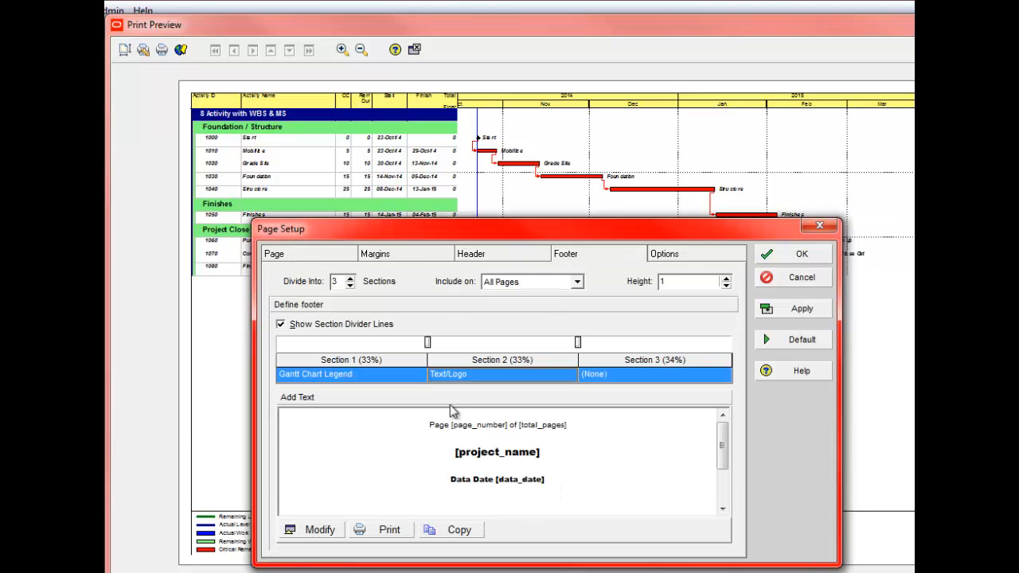
pyautogui.click(314, 532)
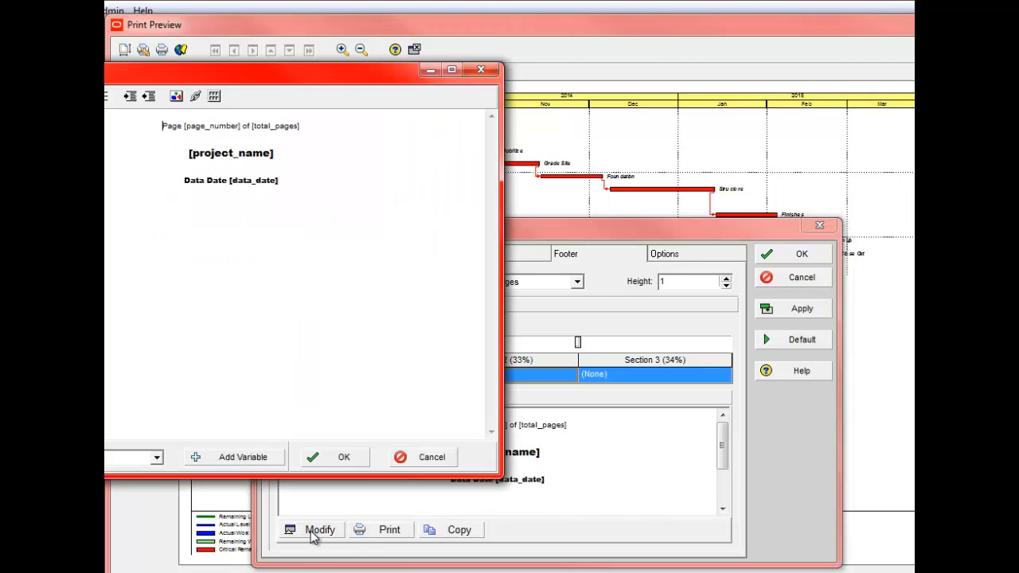
pyautogui.click(351, 460)
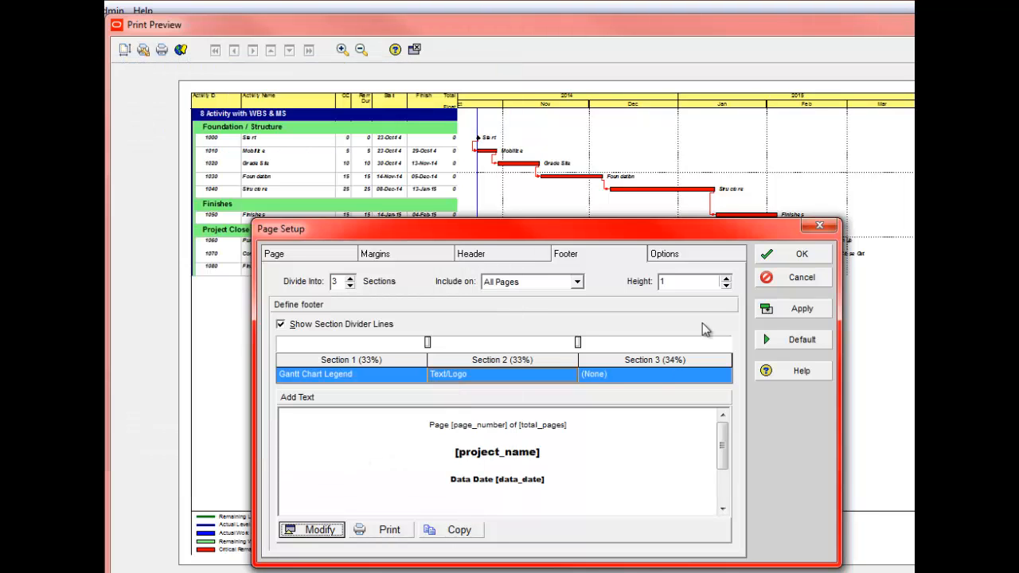
pyautogui.click(796, 257)
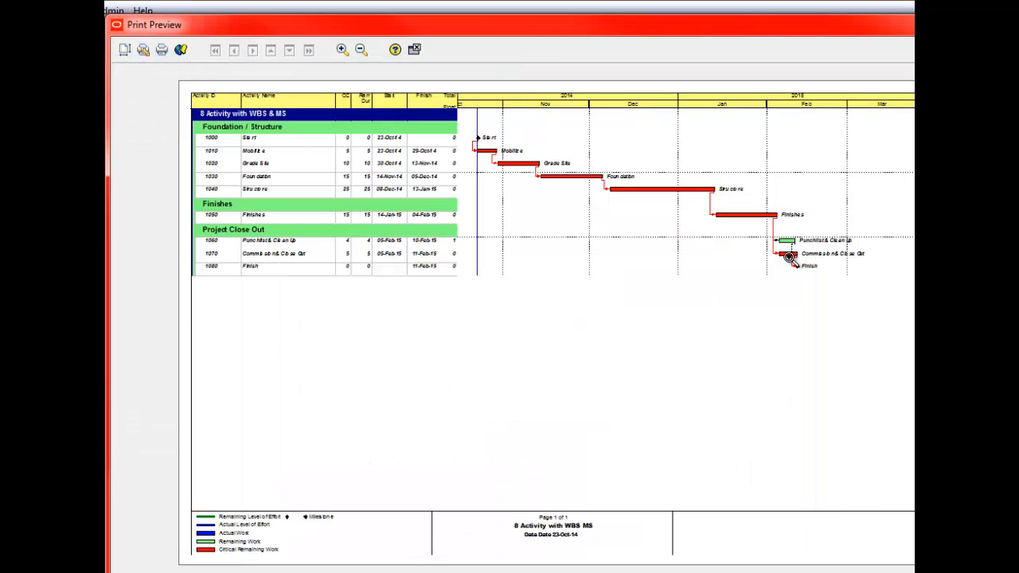
# - Review the printout's timescale start and finish settings and apply the page setup
pyautogui.click(125, 51)
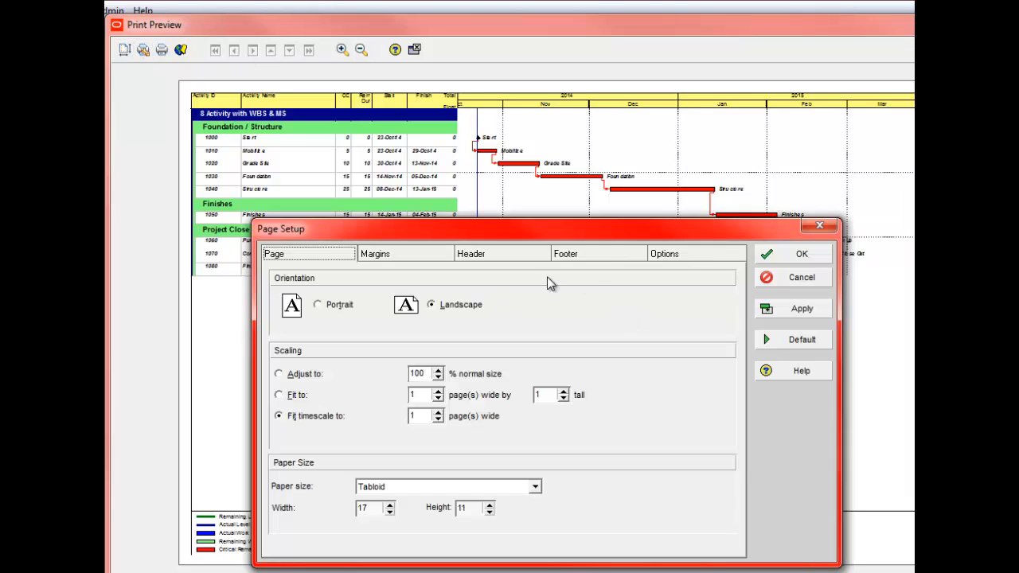
pyautogui.click(676, 256)
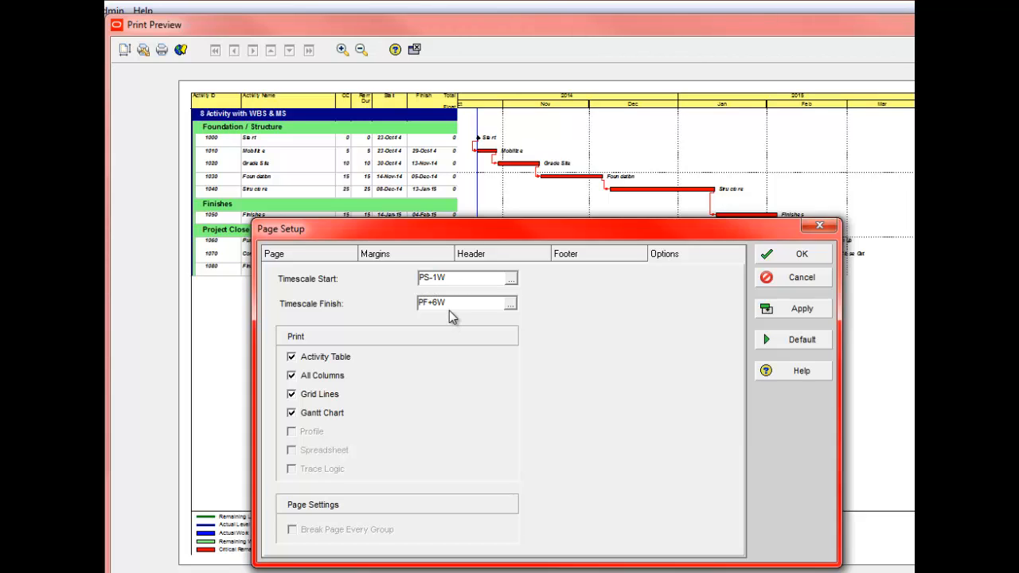
pyautogui.click(800, 310)
pyautogui.click(805, 263)
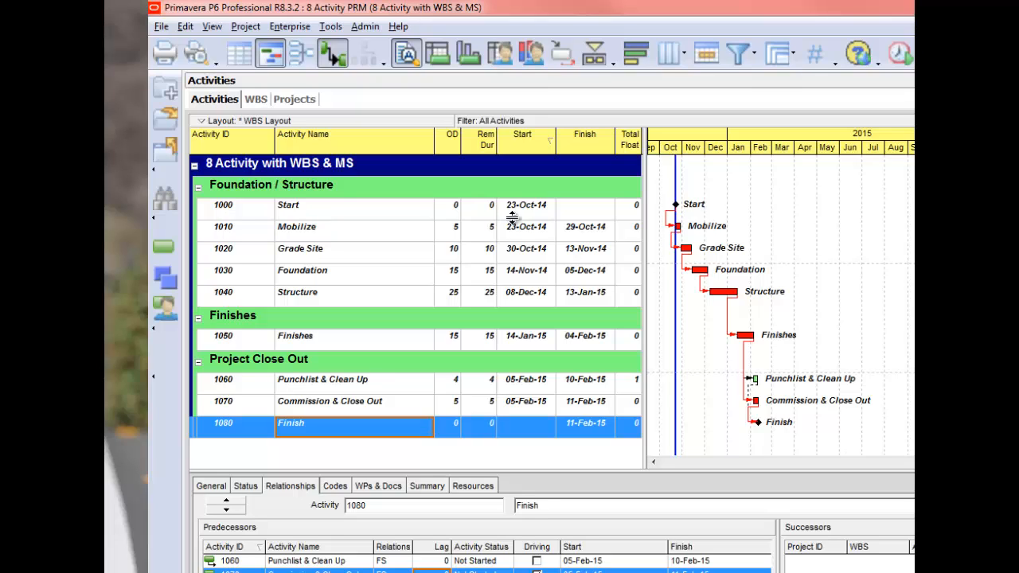
# - Set the planned start of project 8 Activity PRM to 27 September 2012 and return to its activities
pyautogui.click(291, 99)
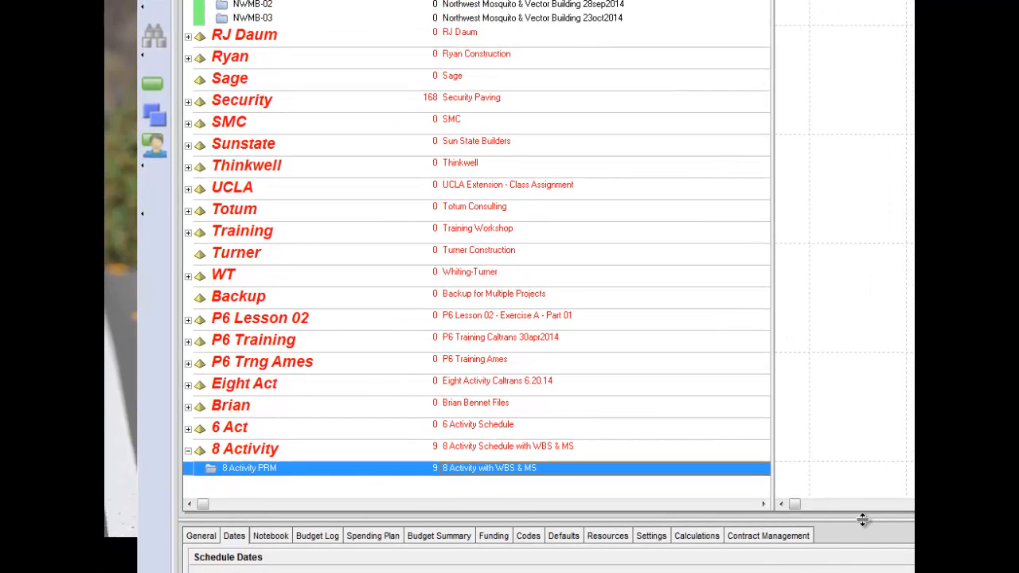
pyautogui.moveTo(844, 518); pyautogui.dragTo(843, 392)
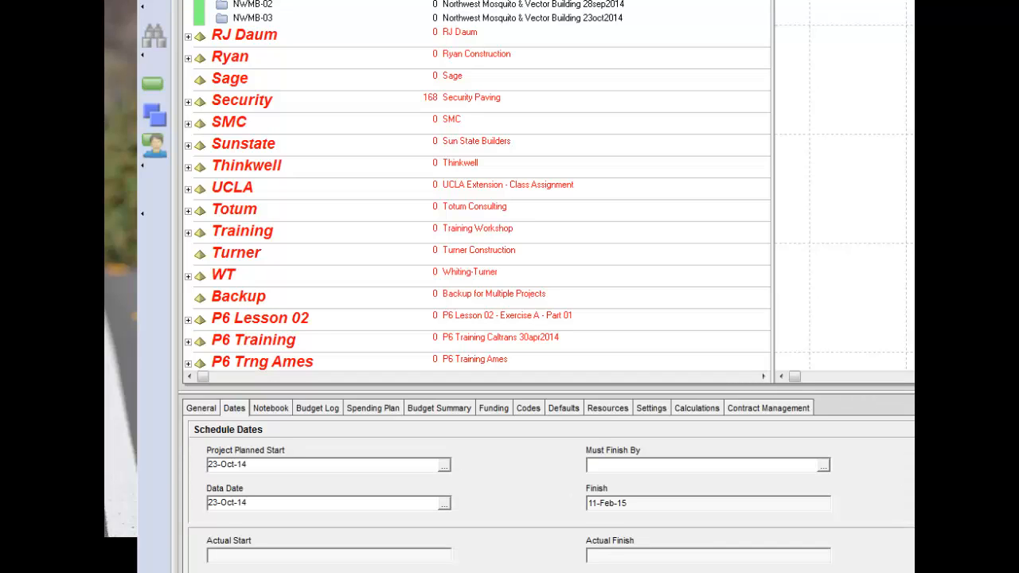
pyautogui.scroll(-2, 347, 302)
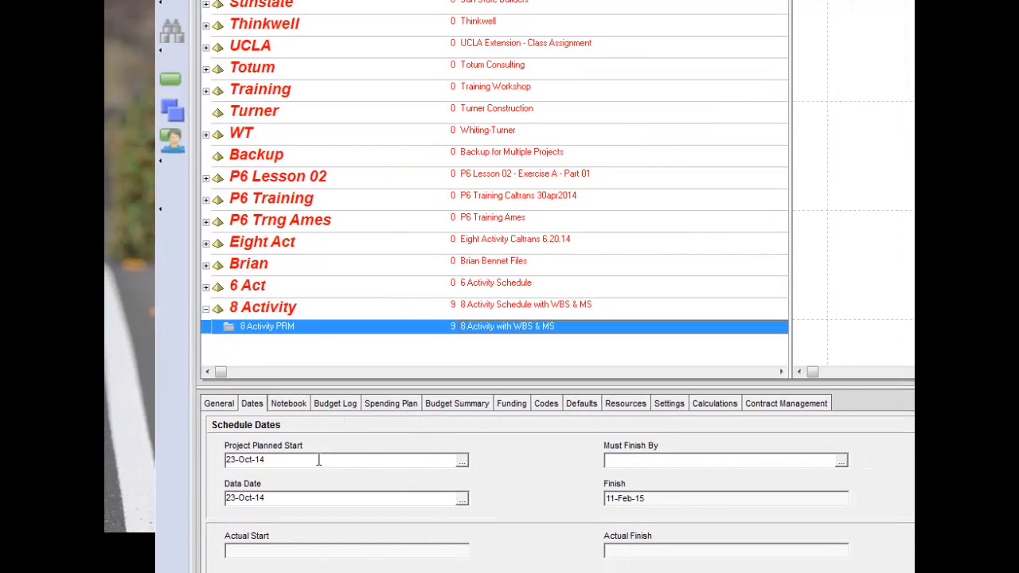
pyautogui.click(461, 462)
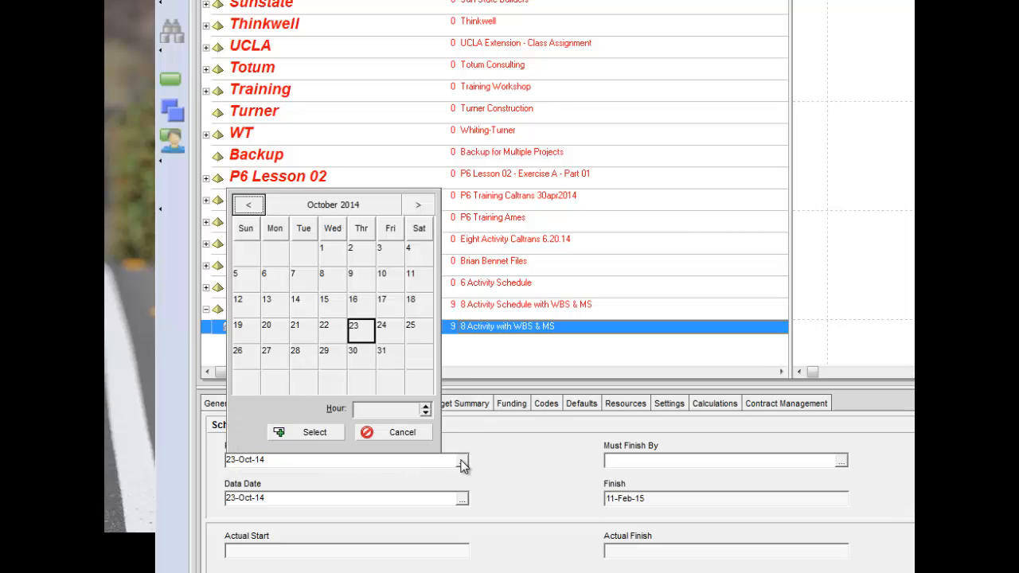
pyautogui.click(347, 208)
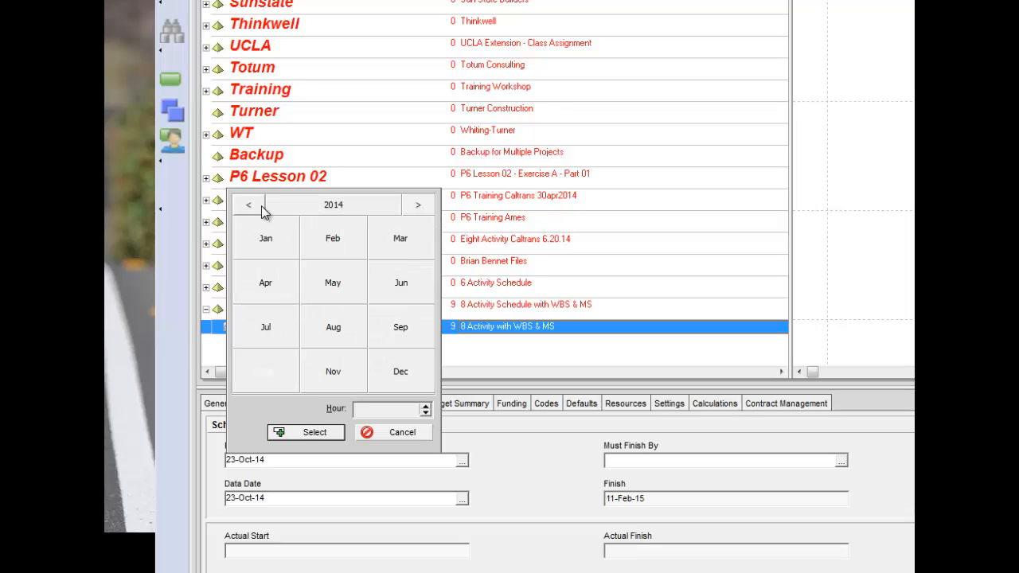
pyautogui.click(250, 206)
pyautogui.click(250, 206)
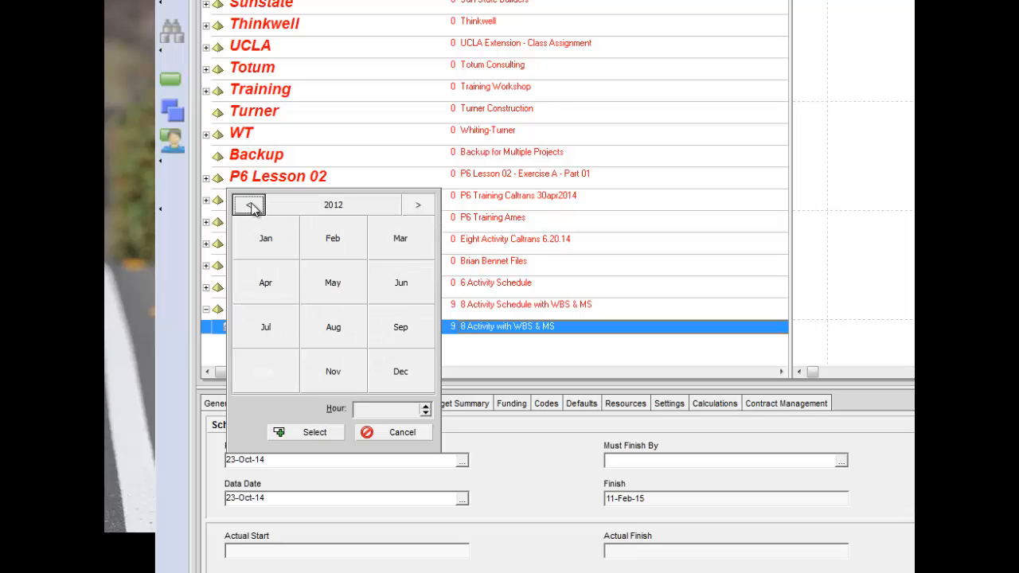
pyautogui.click(400, 331)
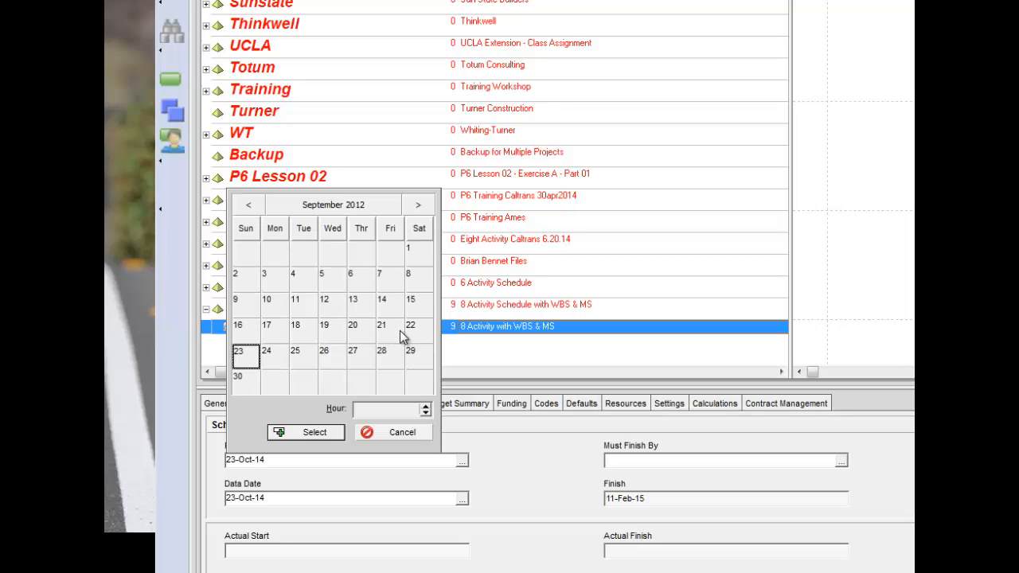
pyautogui.click(356, 363)
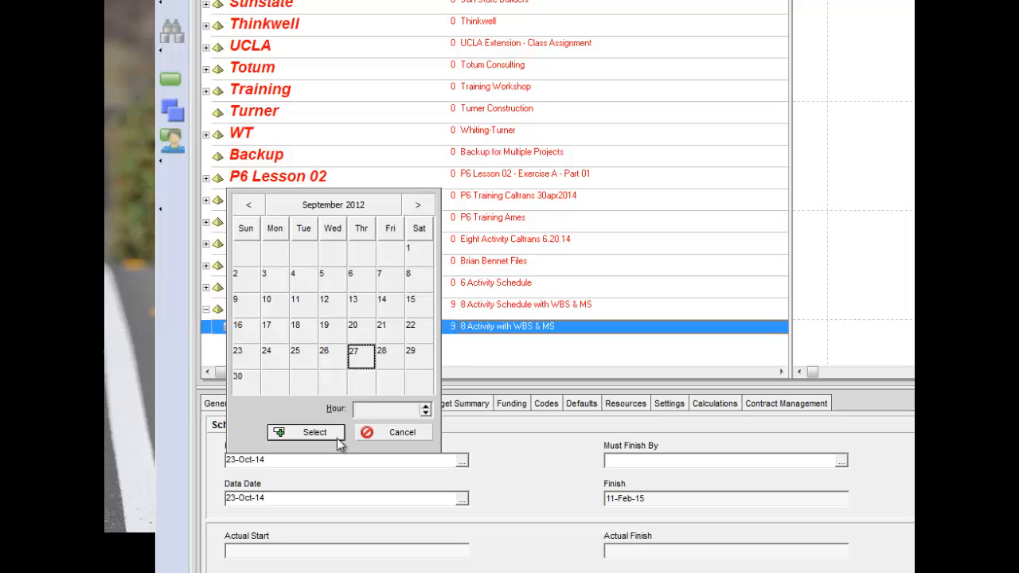
pyautogui.click(316, 440)
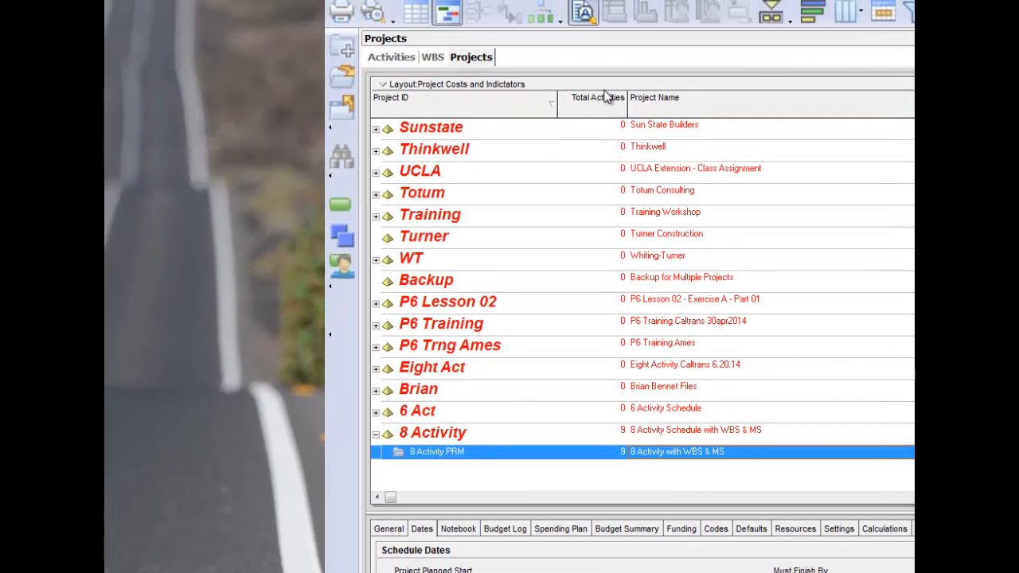
pyautogui.click(395, 61)
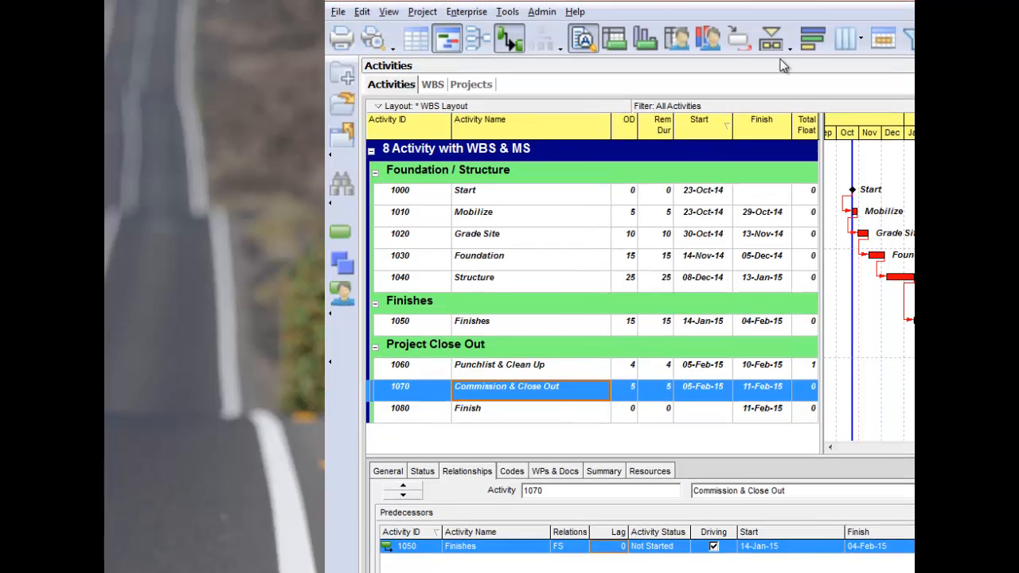
# - Reschedule the project with the current data date set to 27 September 2012
pyautogui.click(510, 12)
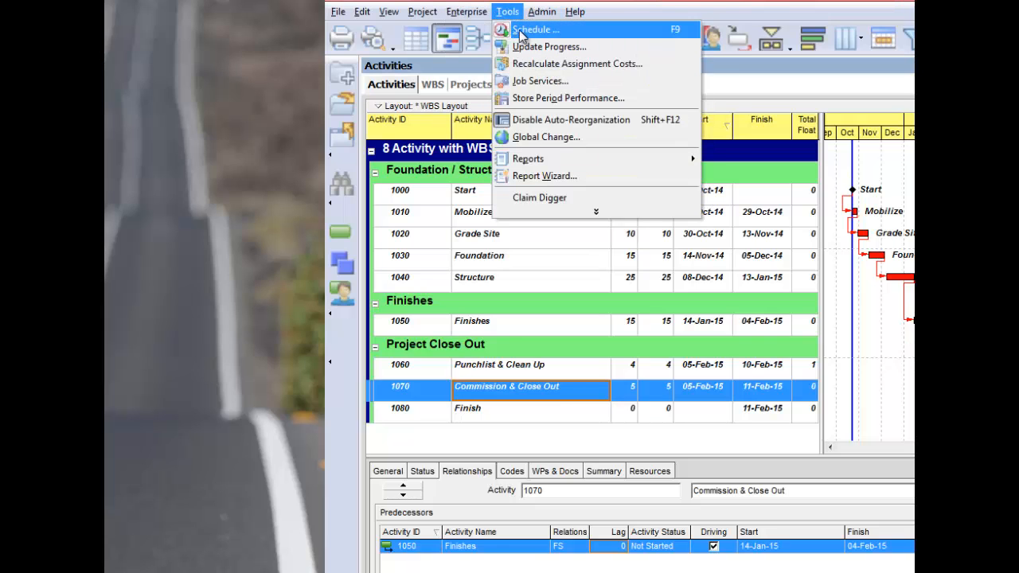
pyautogui.click(523, 32)
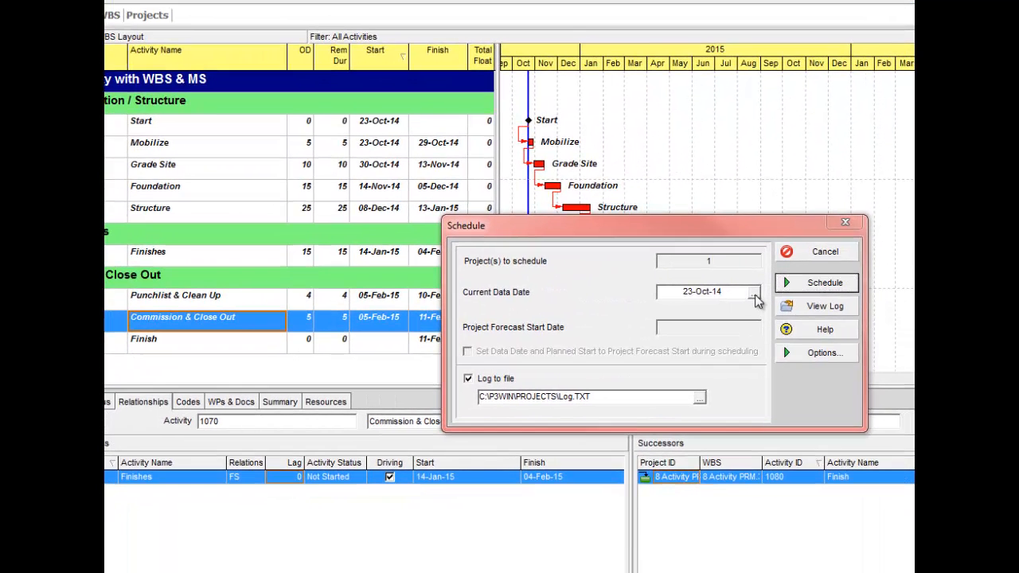
pyautogui.click(755, 294)
pyautogui.click(762, 321)
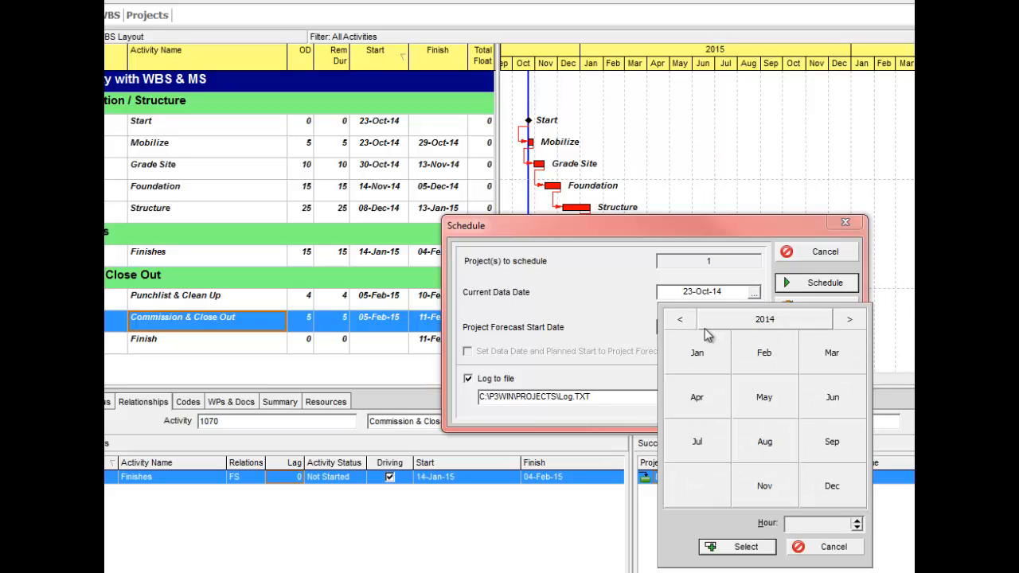
pyautogui.click(681, 320)
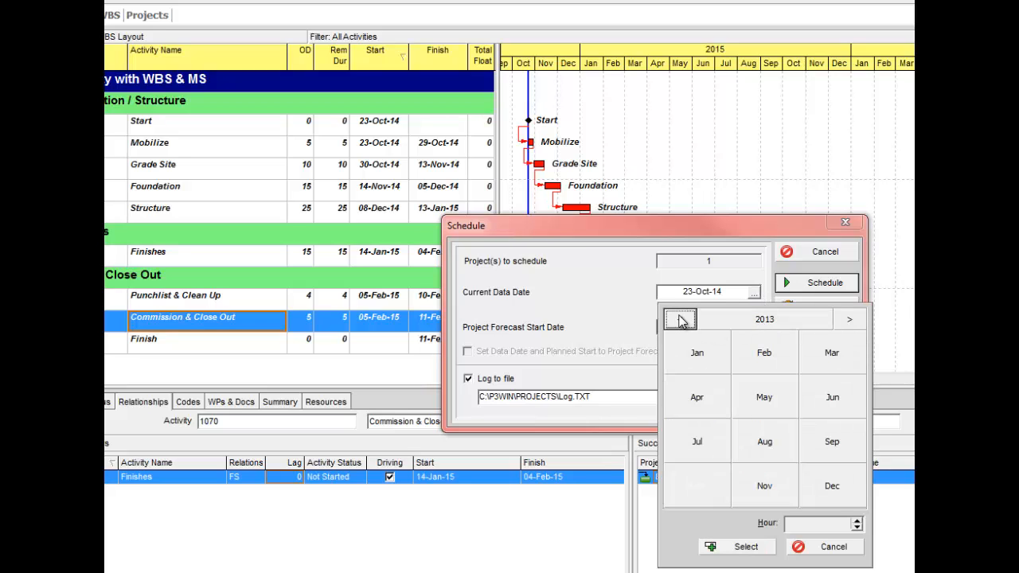
pyautogui.click(681, 320)
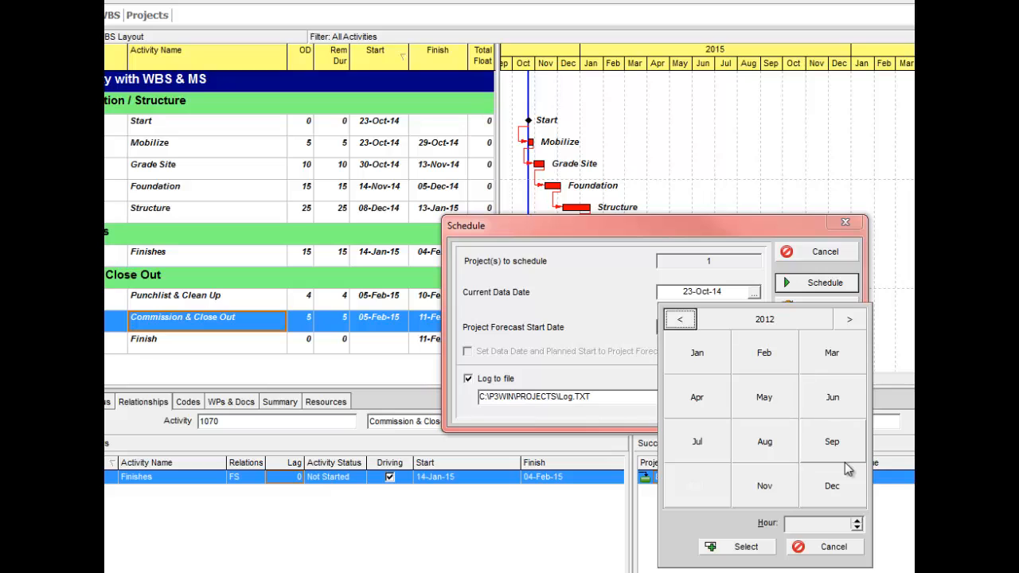
pyautogui.click(833, 443)
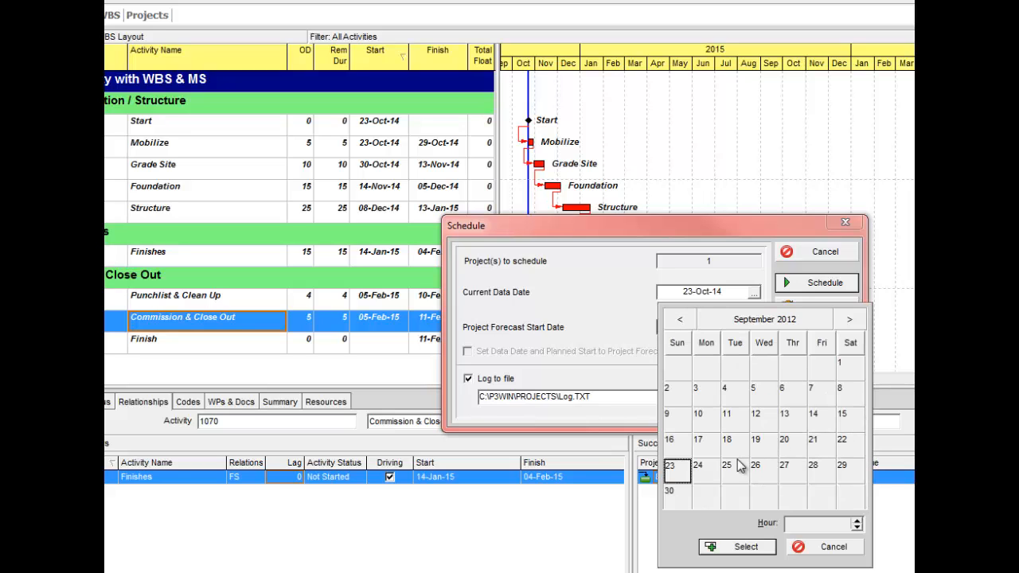
pyautogui.click(794, 471)
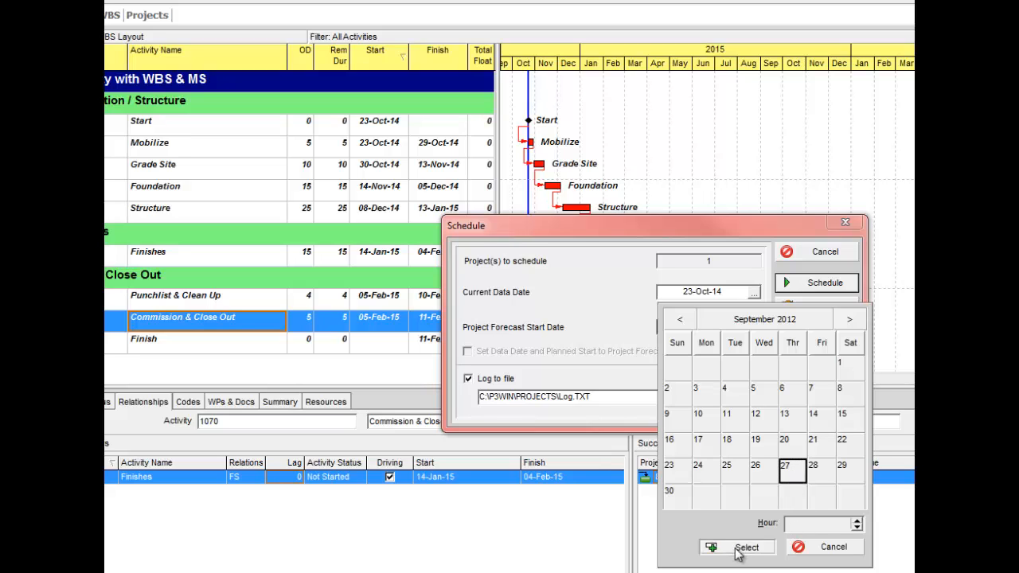
pyautogui.click(737, 548)
pyautogui.click(816, 285)
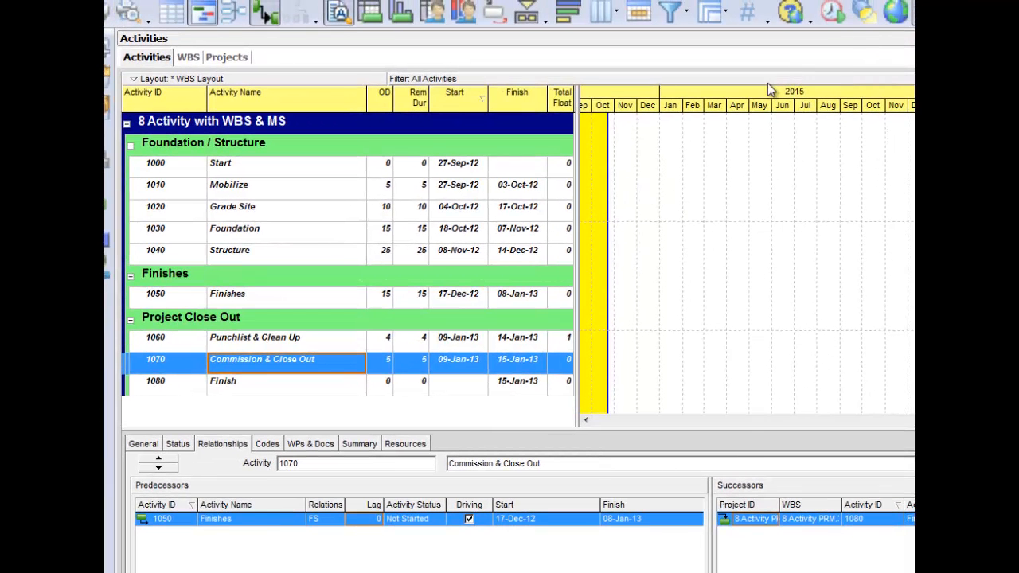
# - Turn off the yellow progress spotlight in the Gantt chart and show the rescheduled activity bars from September 2012 to January 2013
pyautogui.moveTo(747, 103); pyautogui.dragTo(1005, 104)
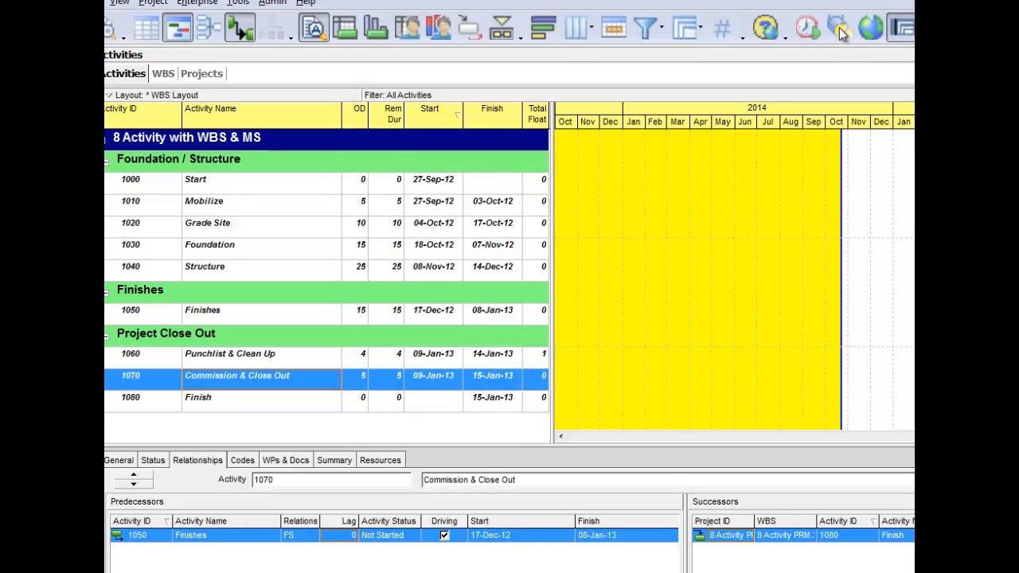
pyautogui.click(840, 29)
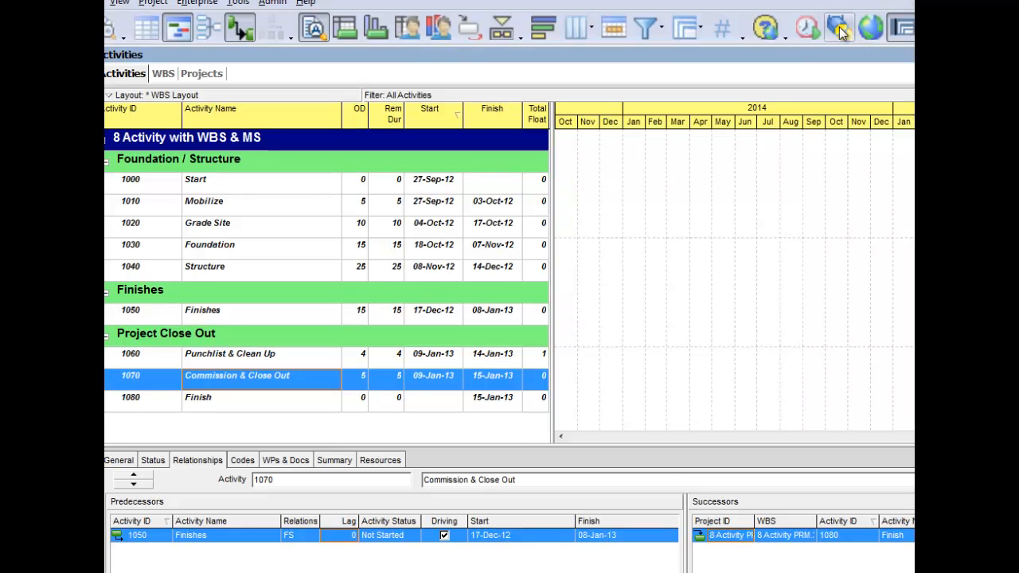
pyautogui.moveTo(743, 117); pyautogui.dragTo(995, 126)
pyautogui.moveTo(782, 118); pyautogui.dragTo(898, 123)
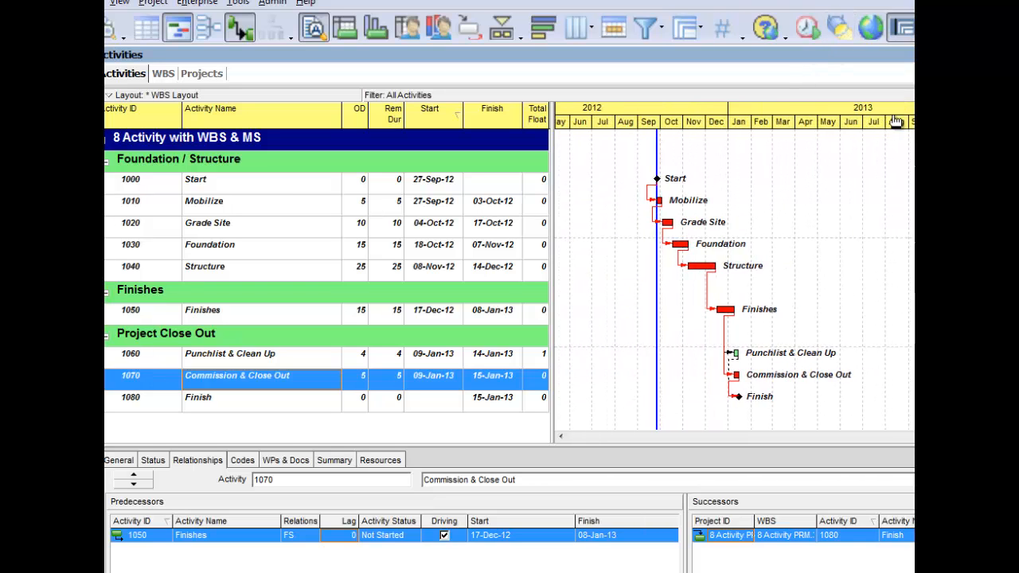